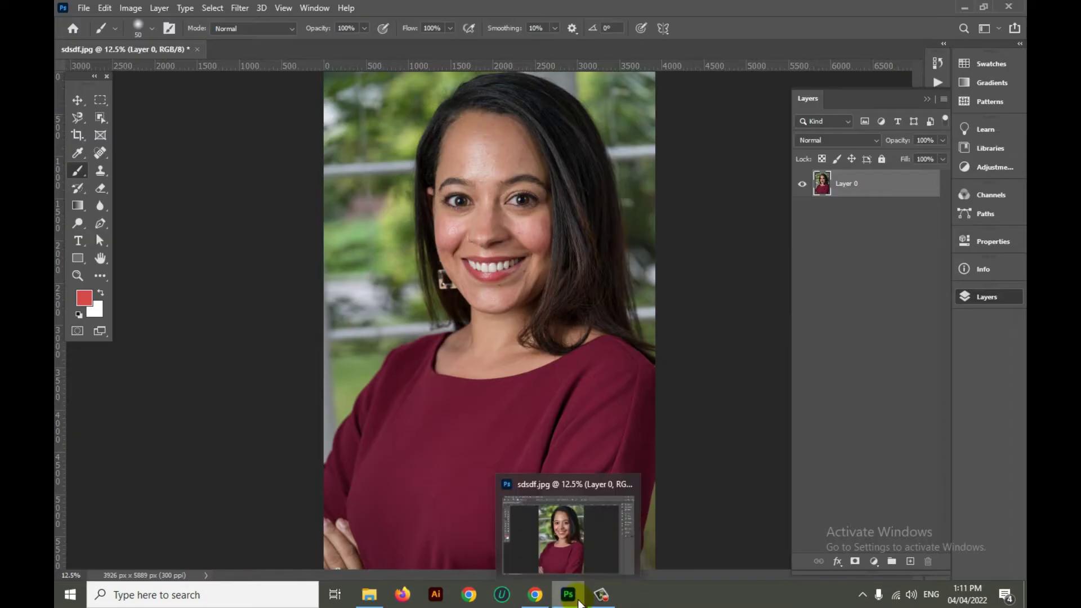
left_click(579, 603)
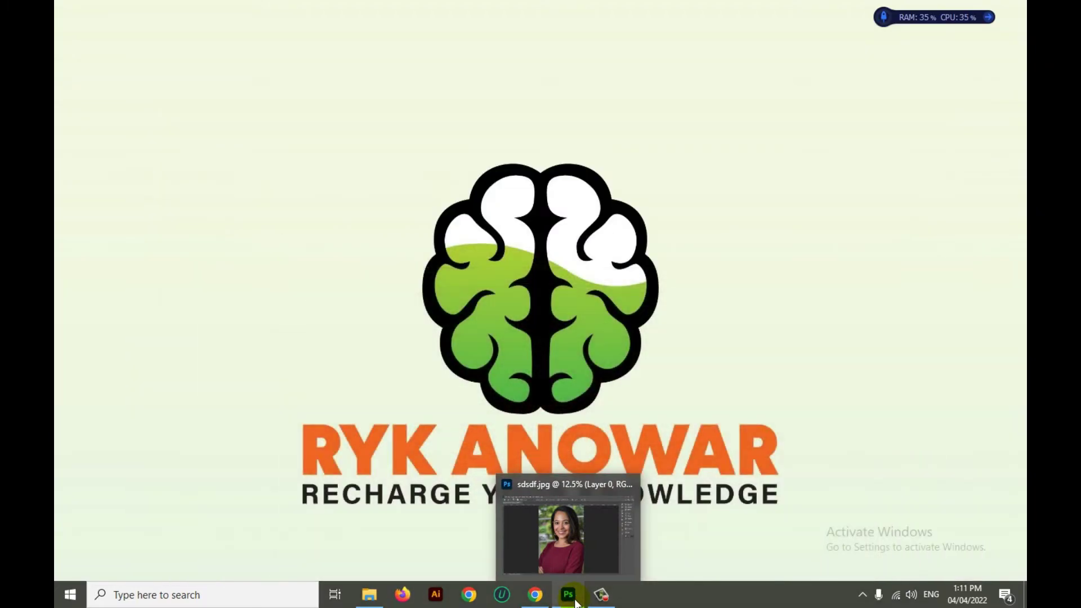
left_click(575, 603)
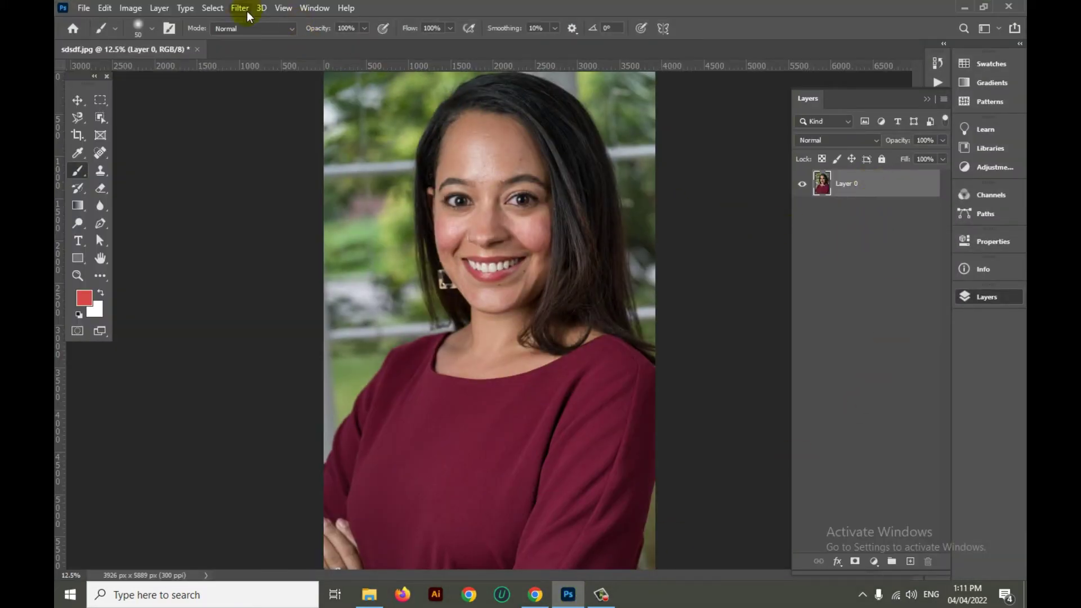
left_click(214, 9)
mouse_move(243, 16)
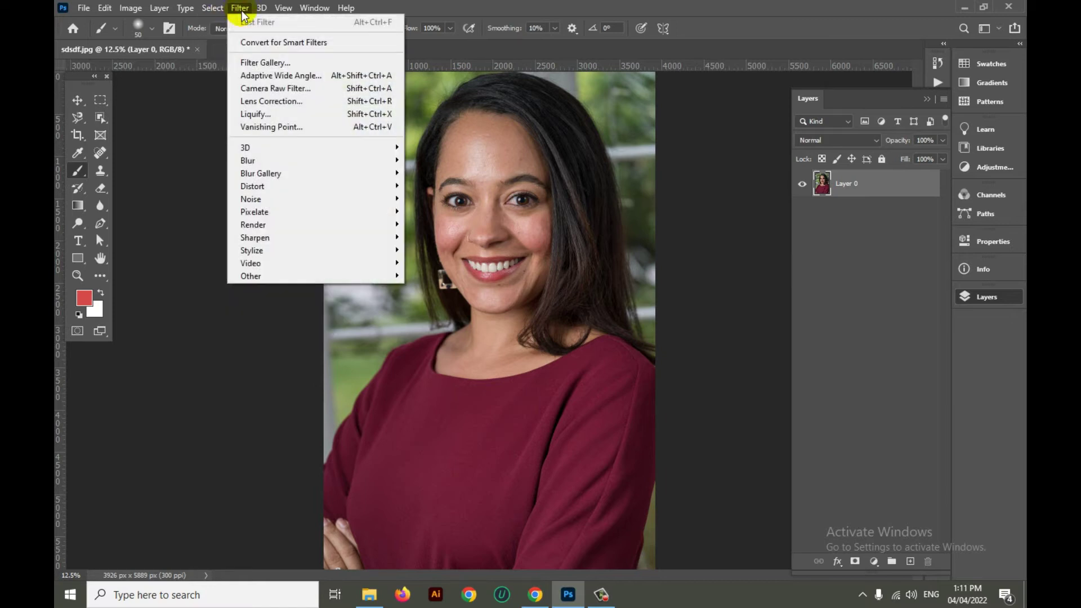
left_click(283, 94)
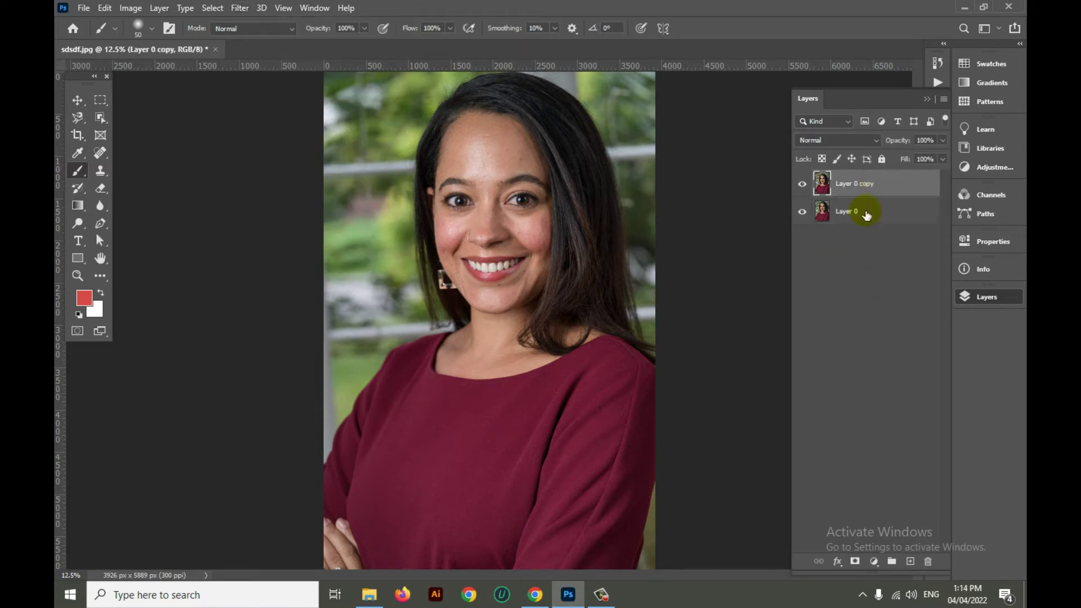
Convert Layer 0 copy to a smart object and open the Camera Raw Filter on it
right_click(880, 186)
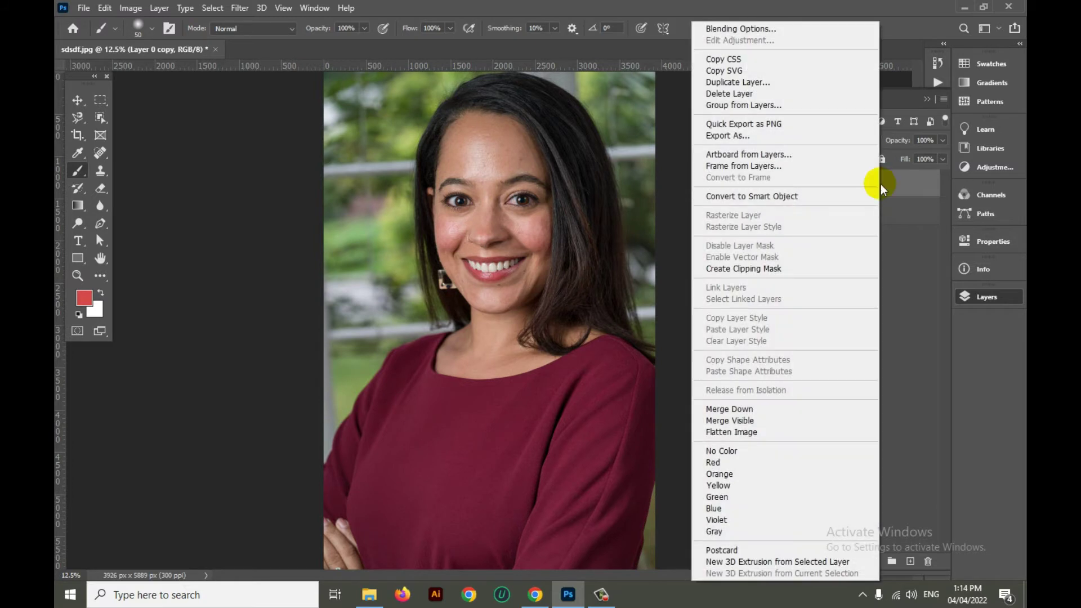
left_click(820, 196)
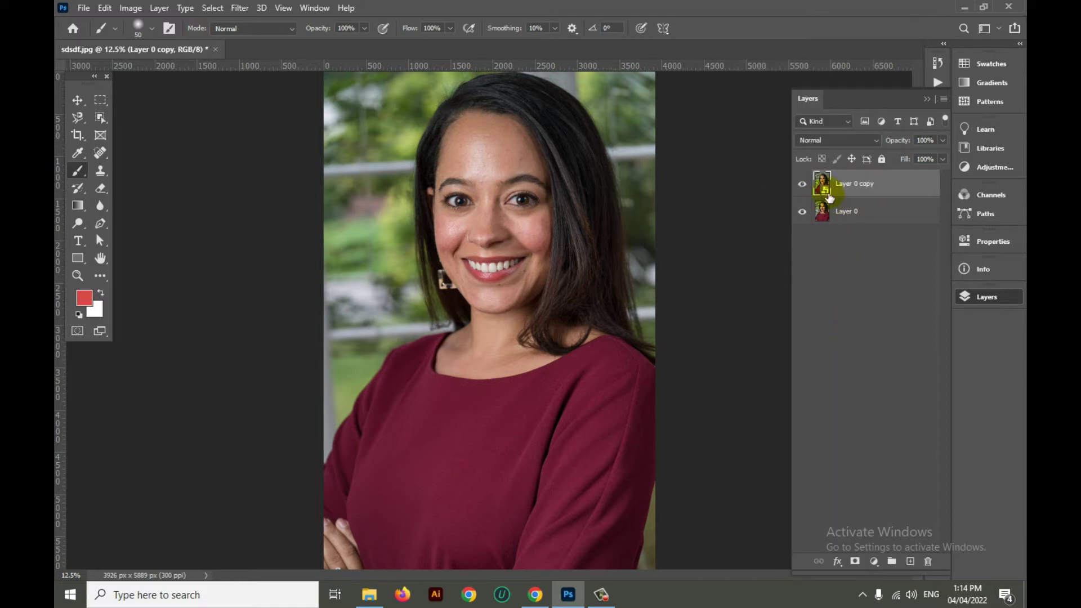
right_click(827, 194)
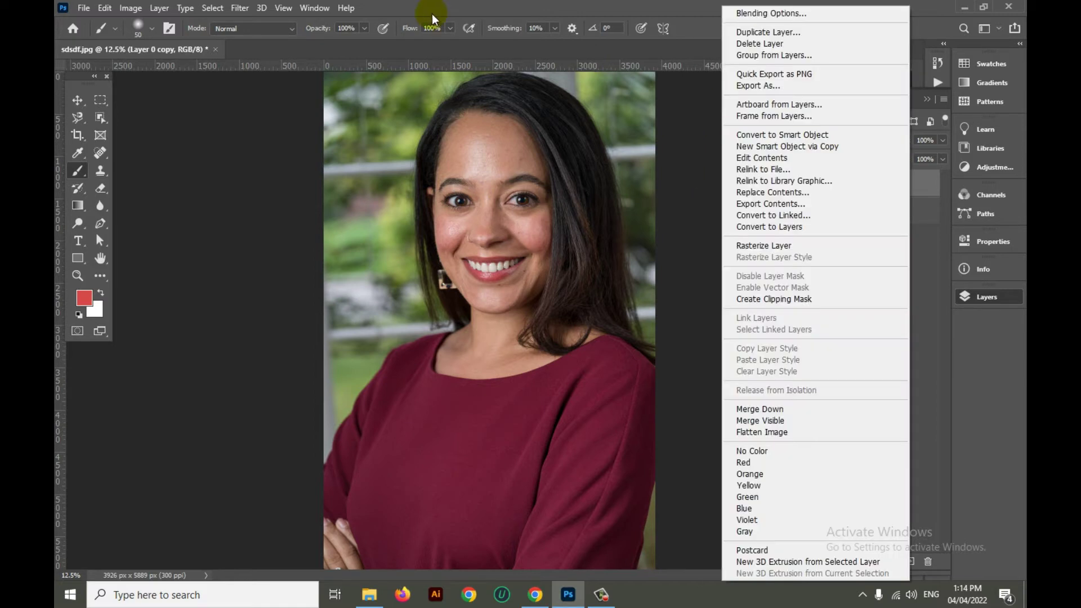
left_click(240, 8)
left_click(239, 8)
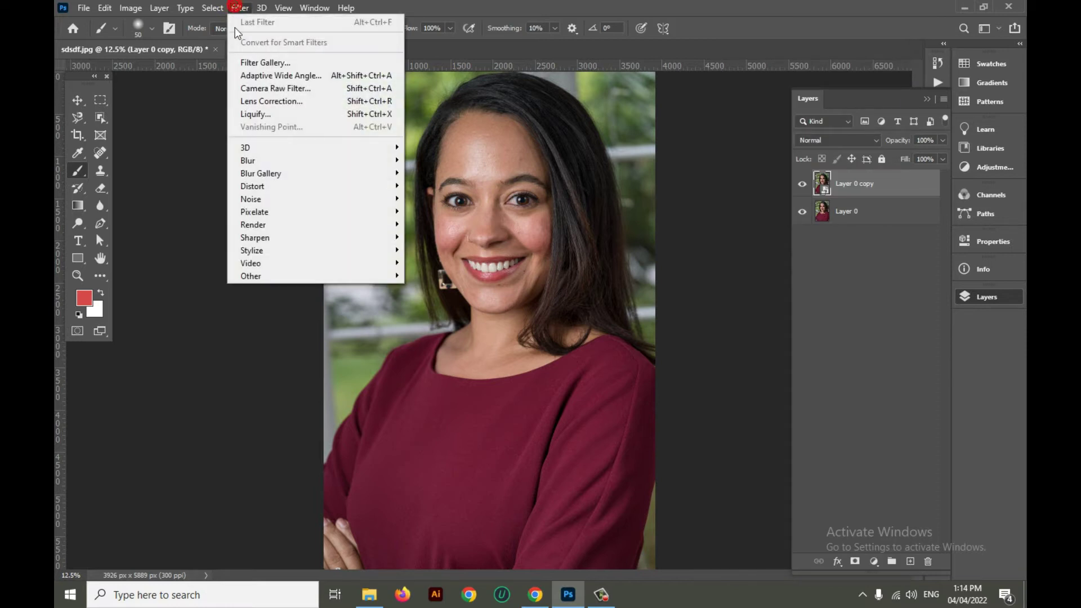
left_click(276, 88)
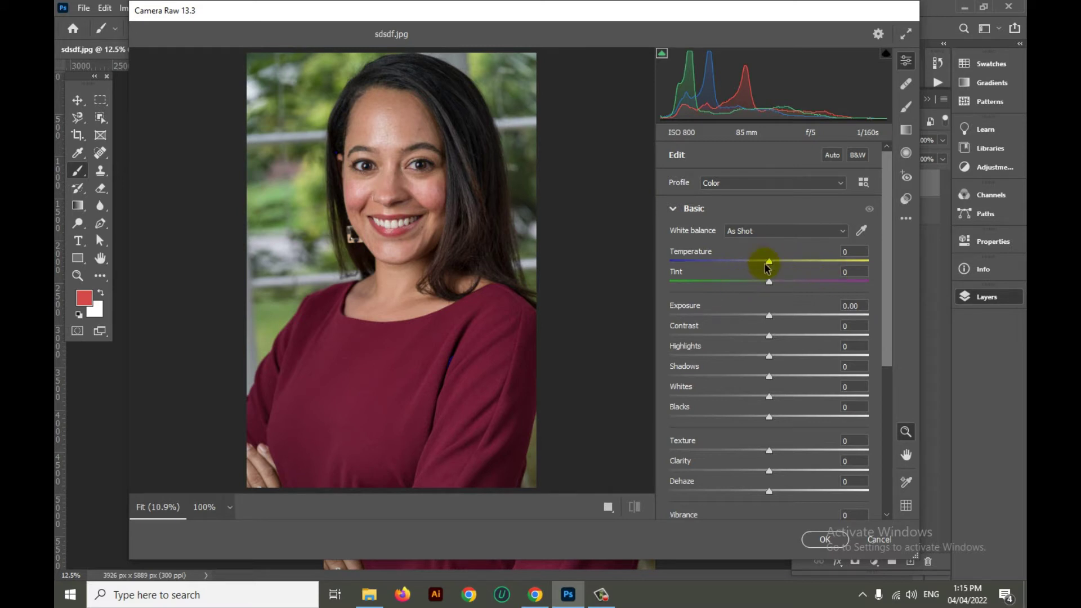
Set Temperature to -7, Tint +15, Exposure +0.15, Contrast -9, Highlights +35, Shadows +20, Whites +46 and Blacks +1
mouse_move(769, 265)
left_mouse_down()
mouse_move(776, 260)
mouse_move(755, 260)
mouse_move(786, 261)
mouse_move(758, 265)
mouse_move(759, 276)
mouse_move(790, 286)
mouse_move(750, 279)
mouse_move(780, 280)
left_mouse_up()
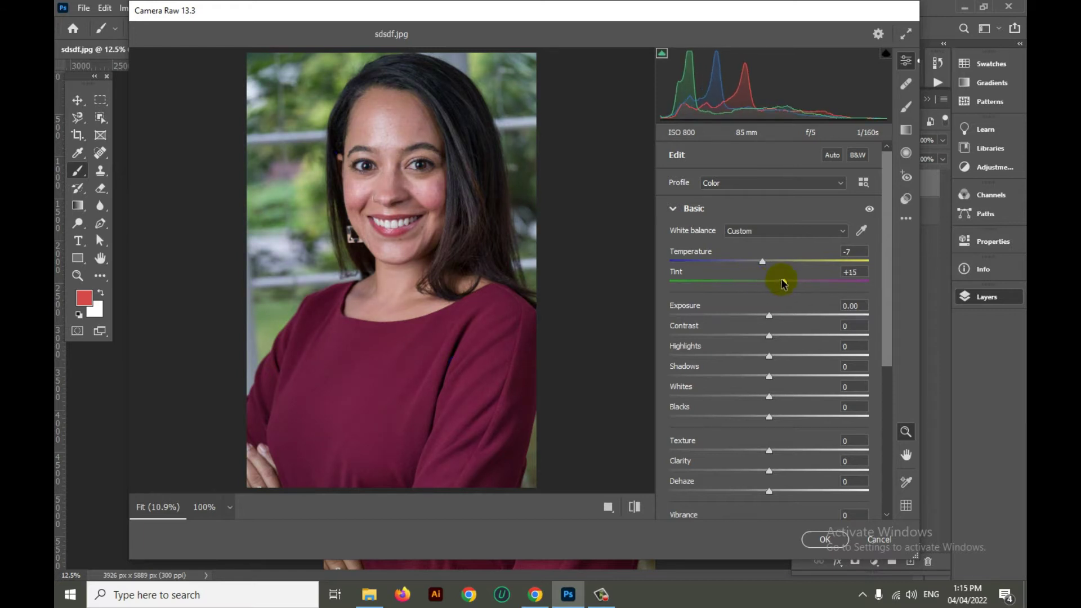
left_click_drag(770, 322, 804, 360)
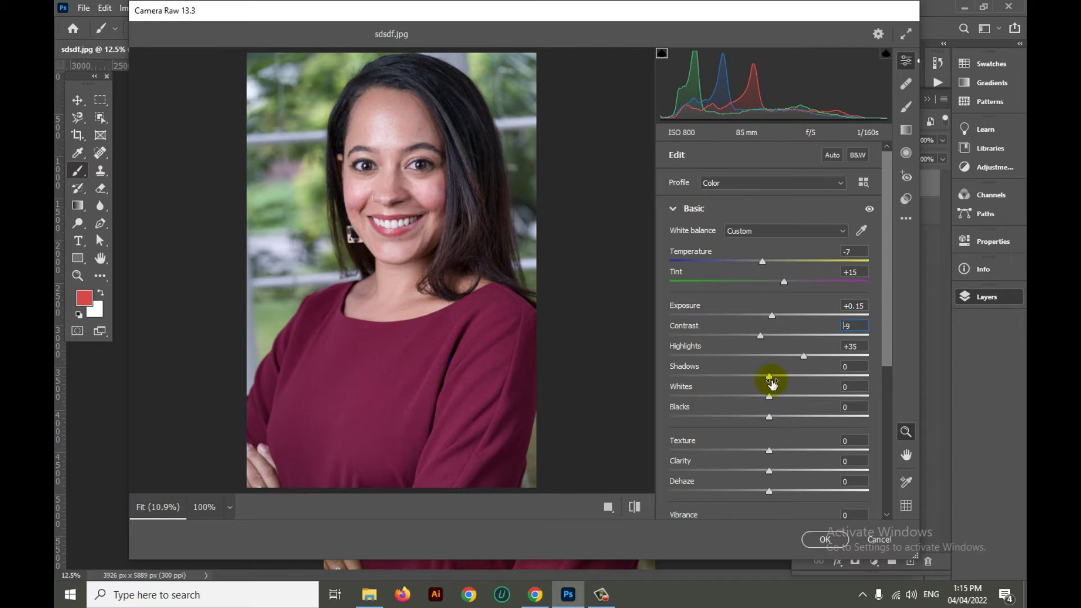
left_click_drag(769, 377, 769, 425)
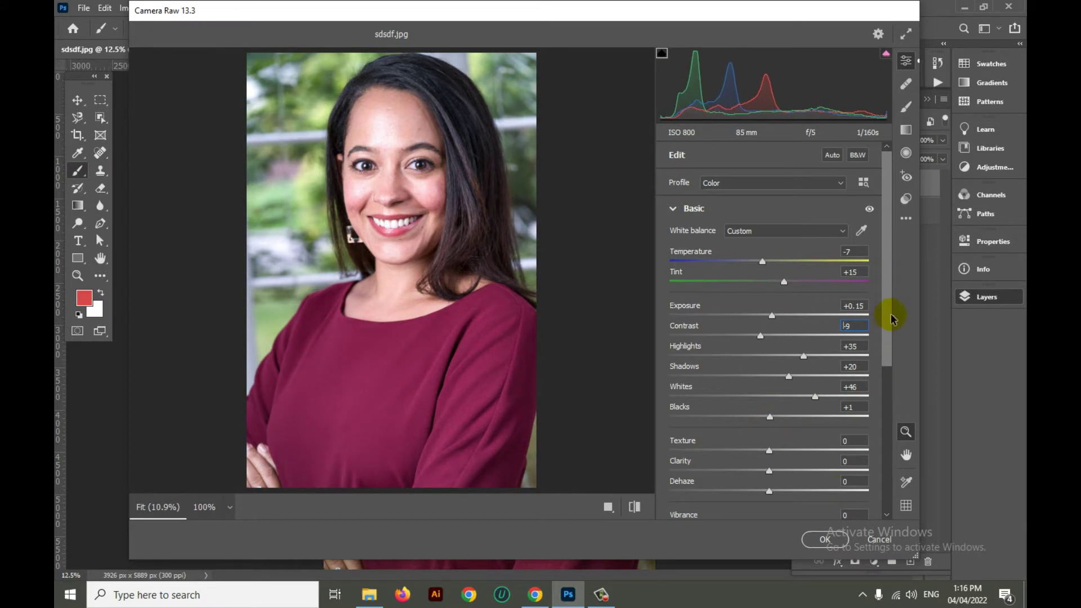
Set the portrait's Vibrance to -29 and Saturation to +28 in the Basic adjustments
left_click_drag(887, 309, 900, 427)
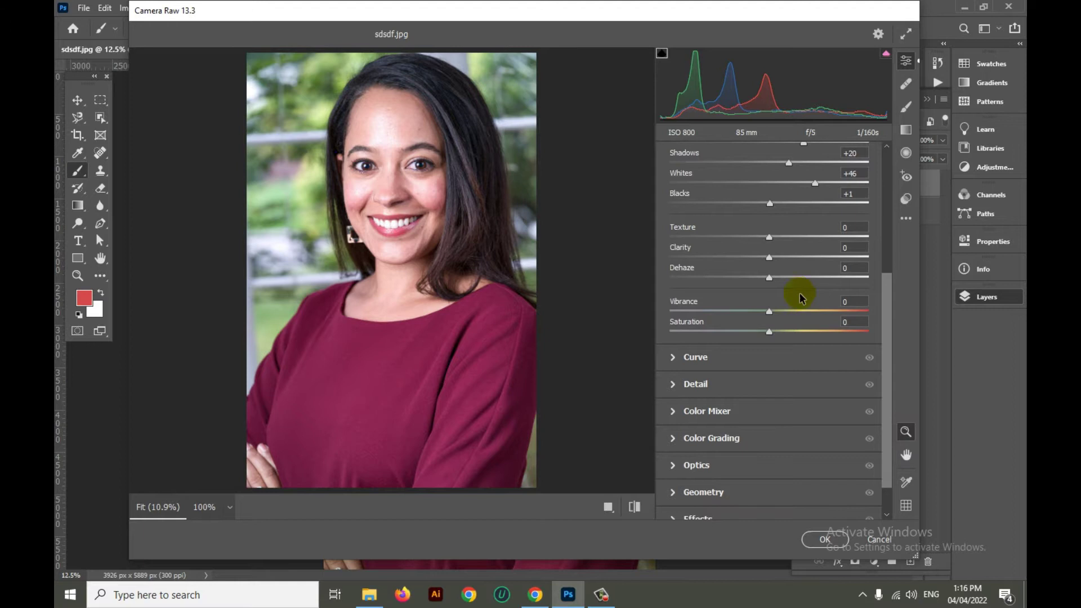
left_click_drag(770, 313, 795, 332)
scroll(816, 349, "down", 1)
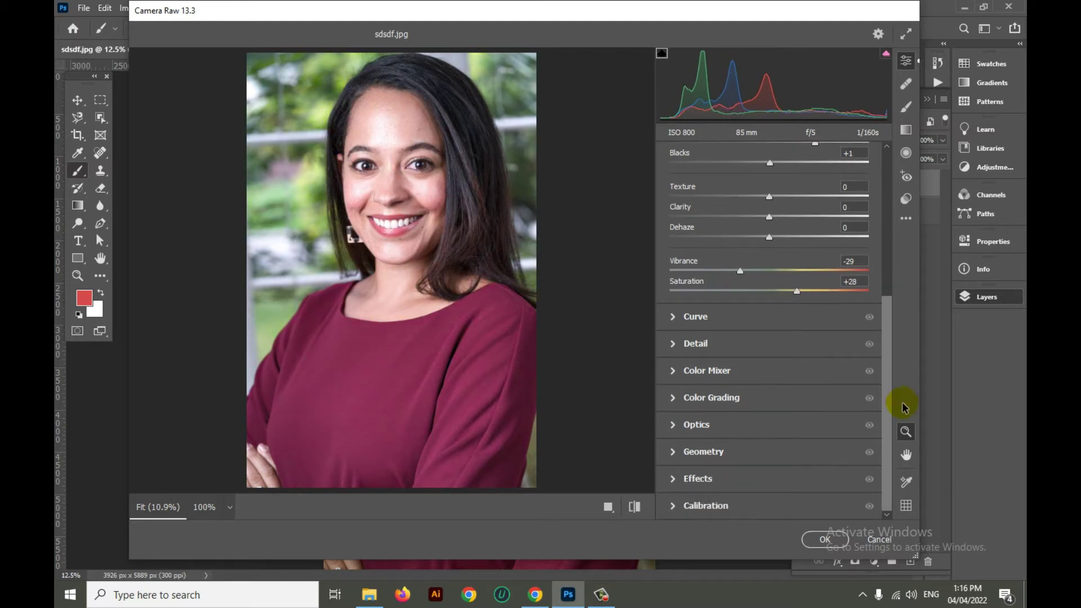
Adjust the tone curve and set the Detail values to Noise Reduction 100 and Color Noise Reduction 95
left_click(675, 316)
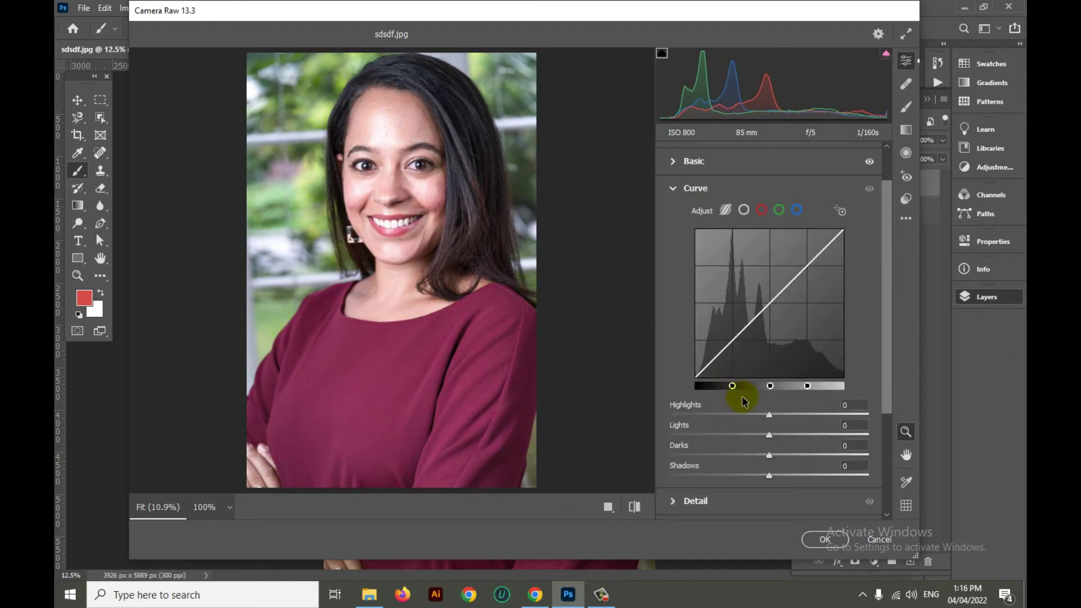
left_click(695, 501)
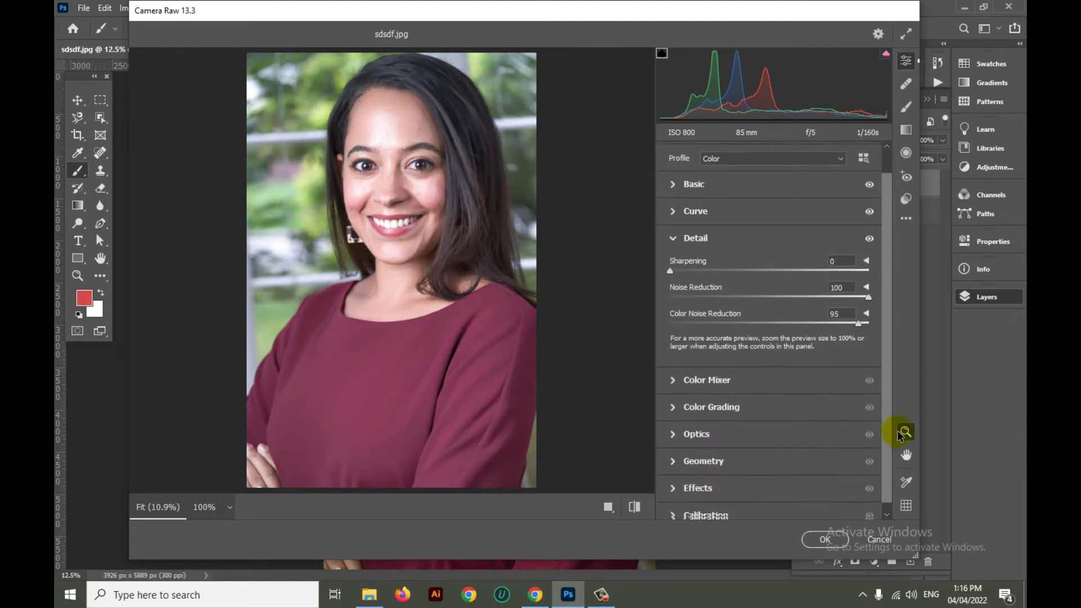
left_click(904, 433)
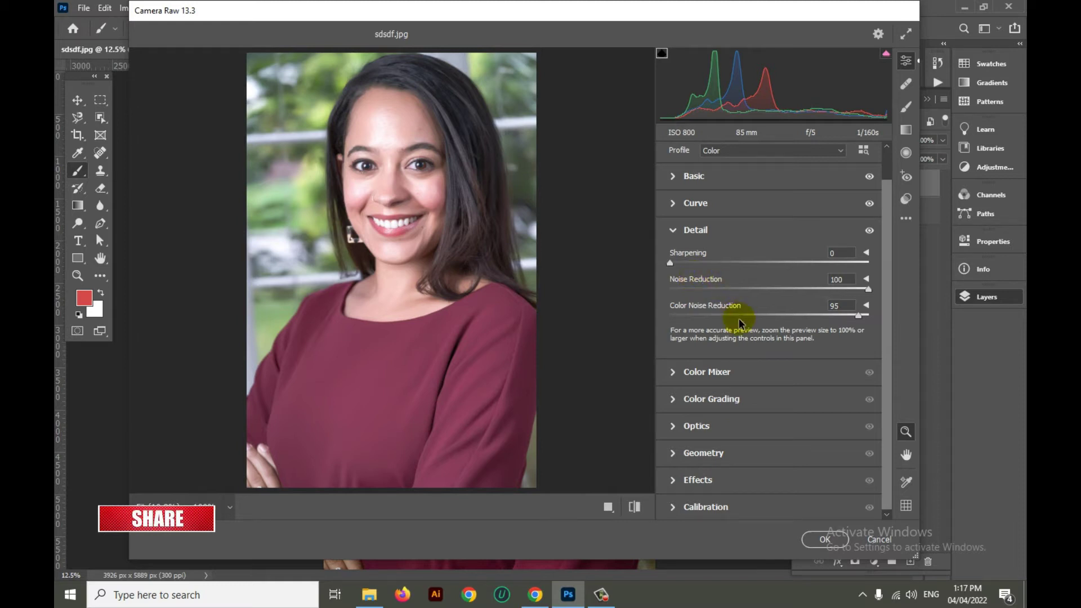
Compare the forehead skin at 100% zoom with Noise Reduction at 0 and 100, and raise Color Noise Reduction to 100
left_click_drag(771, 291, 557, 330)
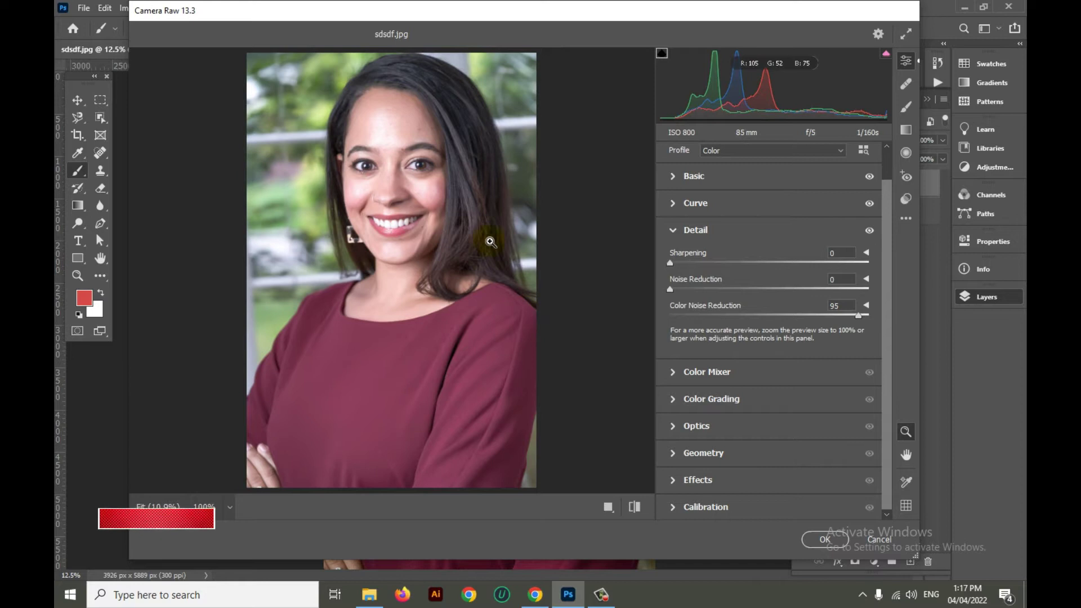
left_click(378, 125)
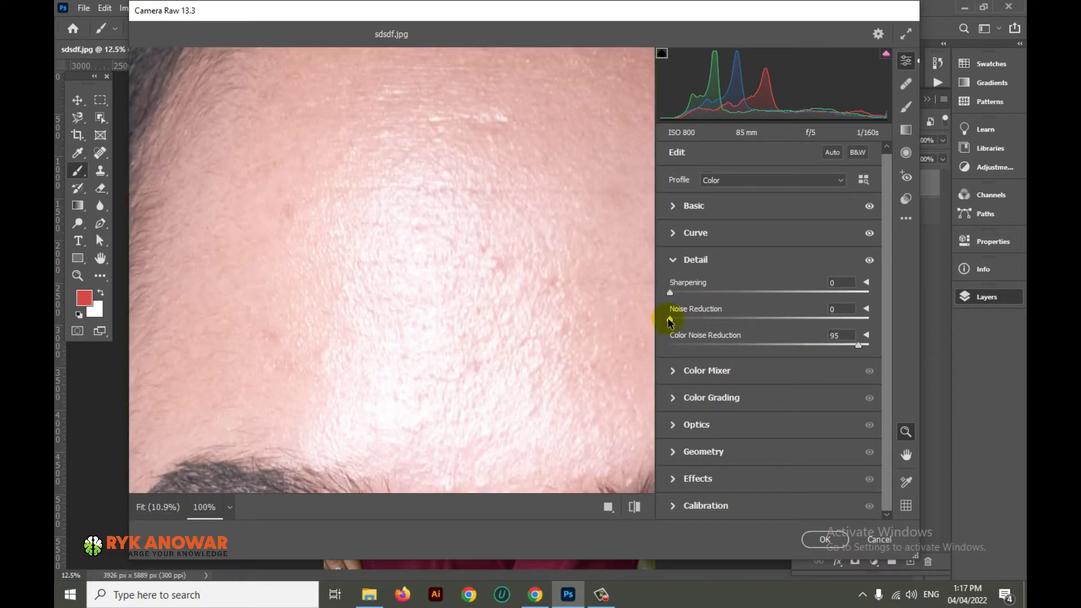
left_click_drag(673, 318, 944, 313)
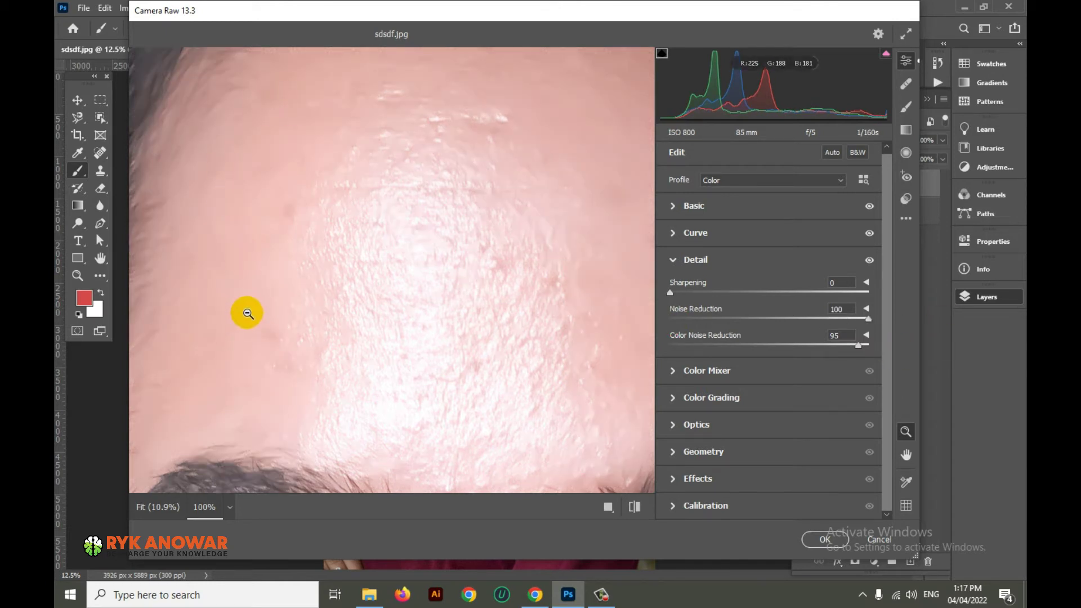
left_click(306, 273)
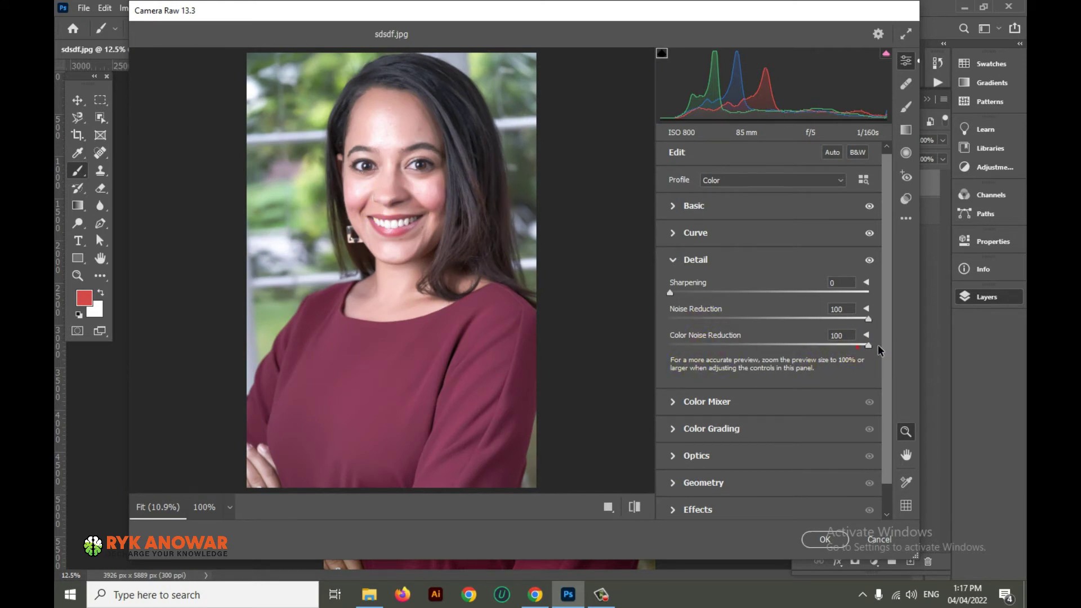
In the Color Mixer's HSL hue adjustments, set Reds to +3 and Oranges to +29
scroll(859, 343, "down", 1)
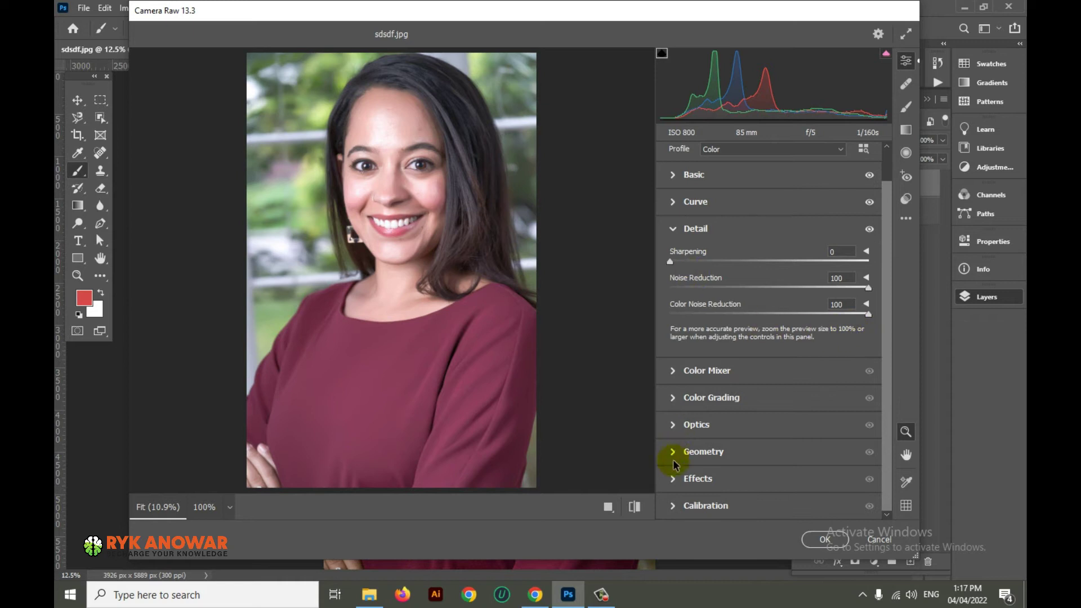
left_click(673, 376)
scroll(736, 362, "down", 4)
scroll(748, 292, "up", 2)
scroll(736, 234, "down", 1)
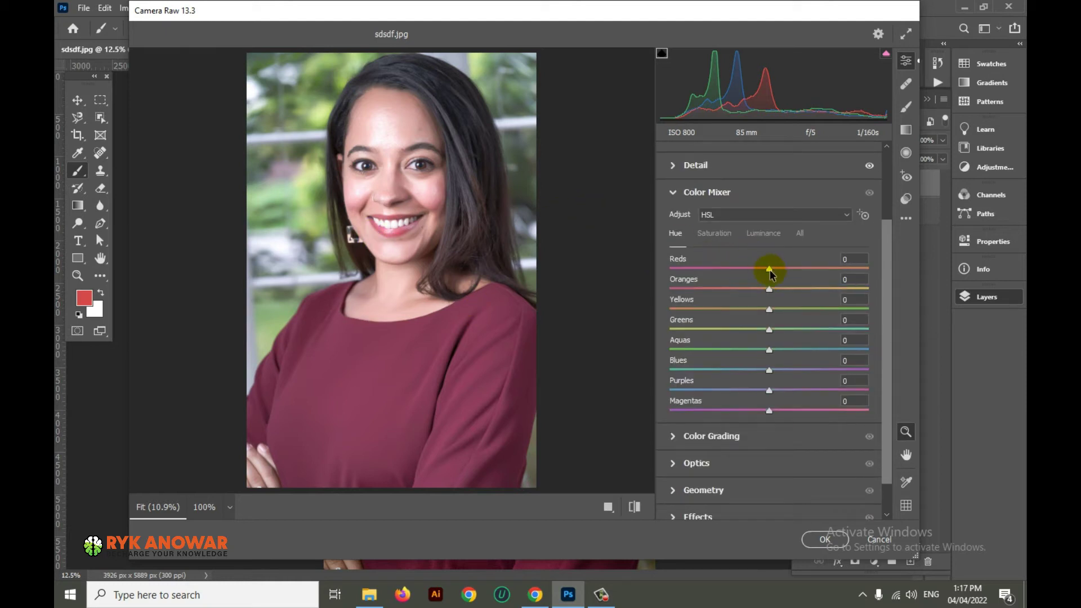
mouse_move(760, 271)
left_mouse_down()
mouse_move(744, 271)
mouse_move(782, 272)
mouse_move(640, 270)
mouse_move(771, 275)
left_mouse_up()
mouse_move(811, 285)
left_mouse_down()
mouse_move(760, 280)
mouse_move(803, 280)
left_mouse_up()
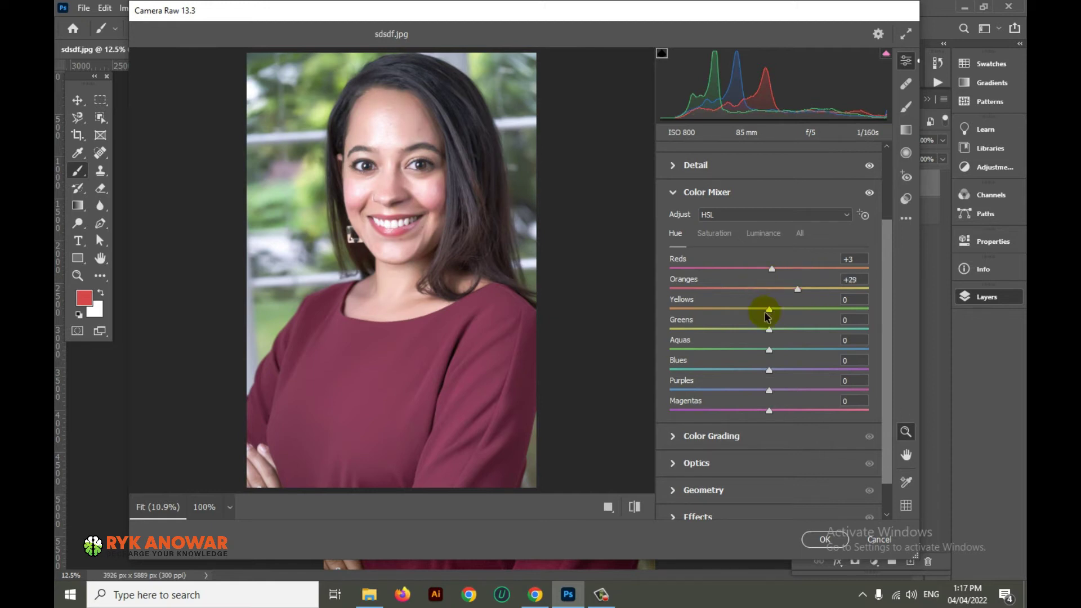
Set the remaining hue shifts to Greens +91, Aquas +67, Blues +95, Purples -49 and Magentas +90
left_click_drag(767, 315, 832, 318)
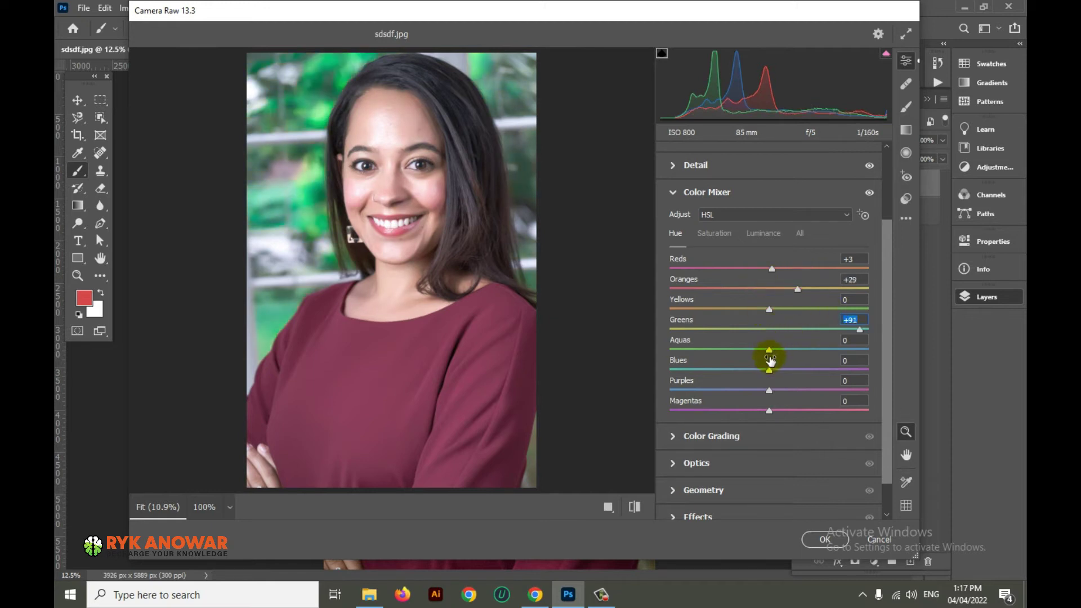
left_click_drag(837, 355, 839, 355)
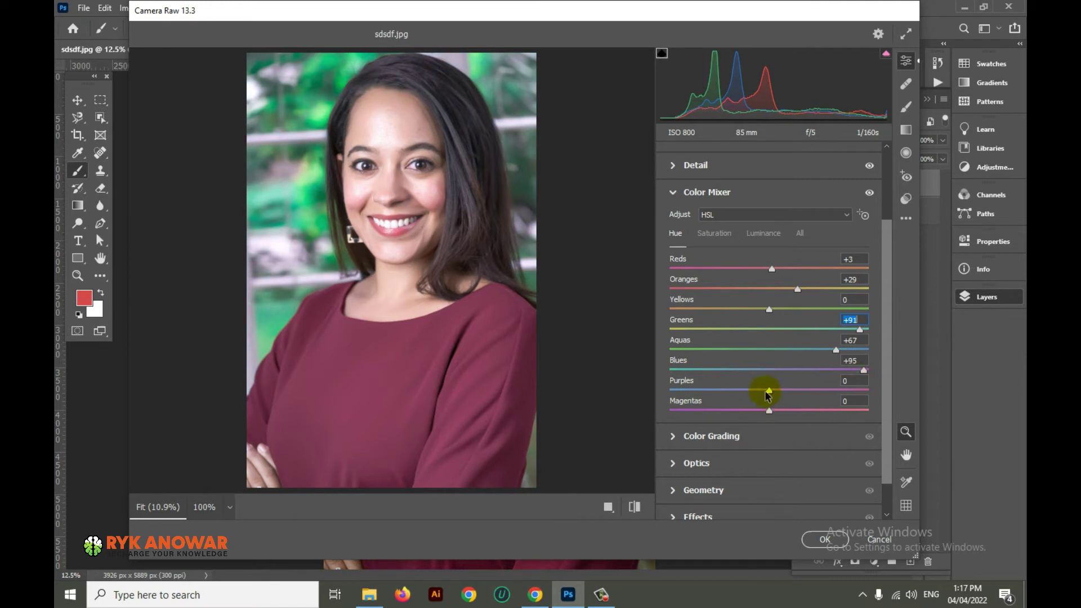
left_click_drag(770, 389, 854, 390)
left_click_drag(728, 390, 860, 428)
Check the Effects settings and apply the Camera Raw adjustments to Layer 0 copy
scroll(869, 340, "down", 2)
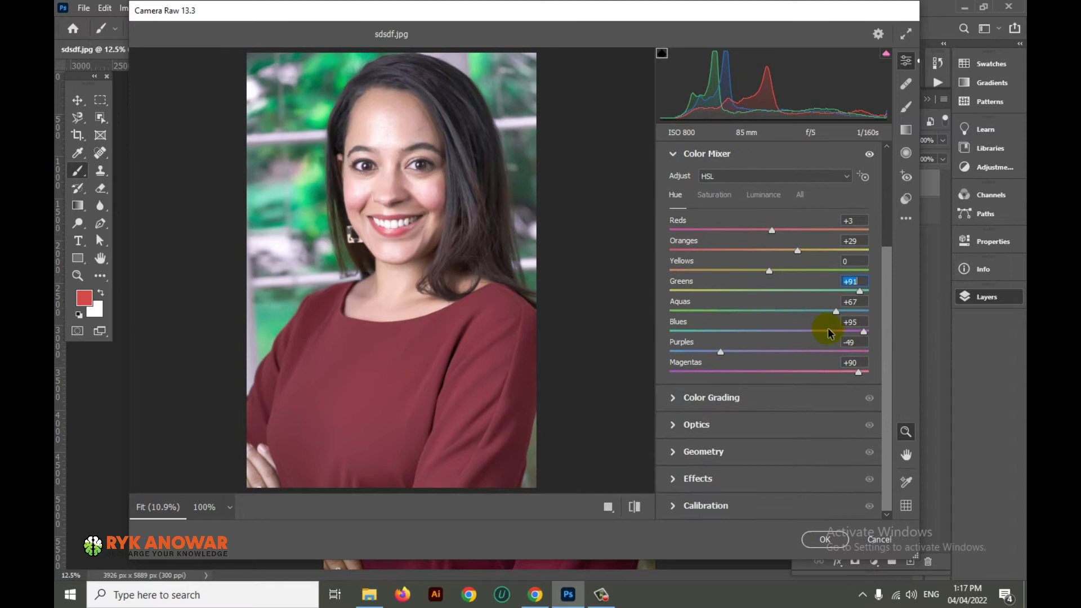
left_click(682, 477)
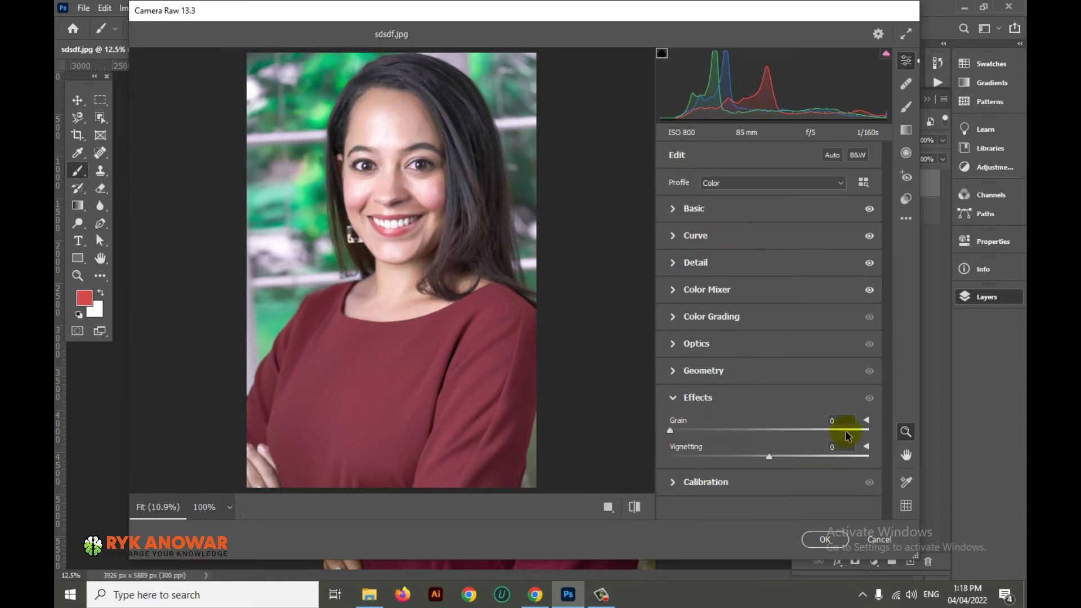
left_click(819, 540)
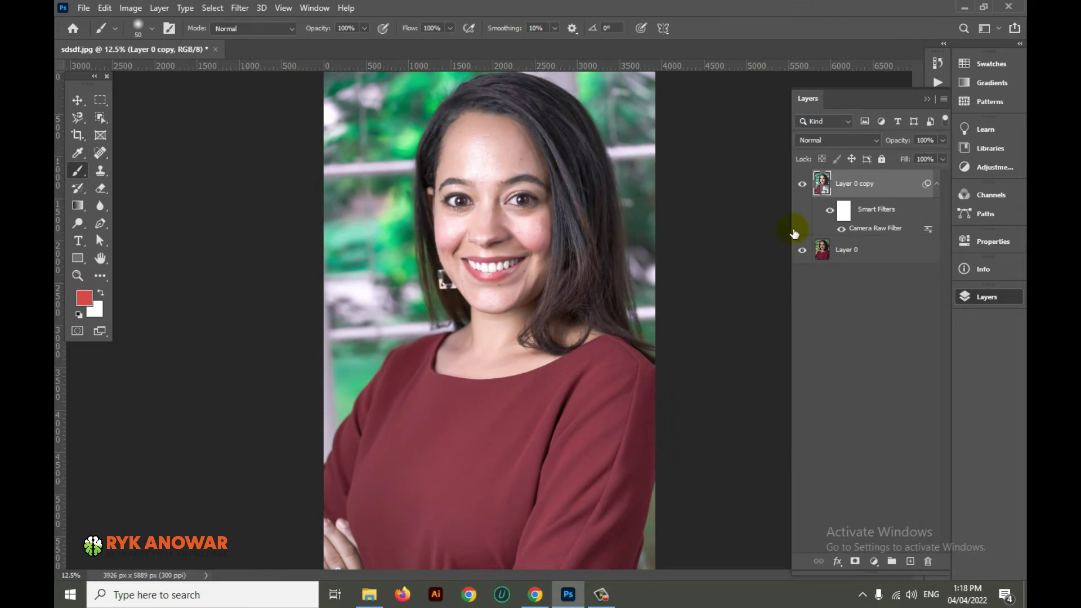
Compare the portrait before and after by toggling Layer 0 copy's visibility, and reopen its Camera Raw smart filter
left_click(802, 183)
left_click(802, 184)
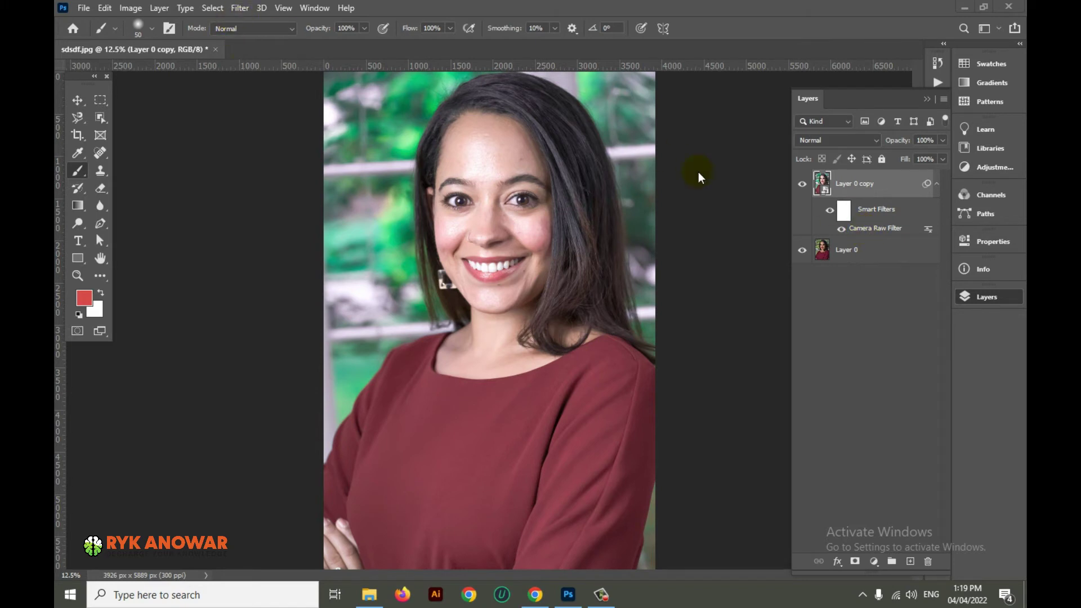
double_click(898, 231)
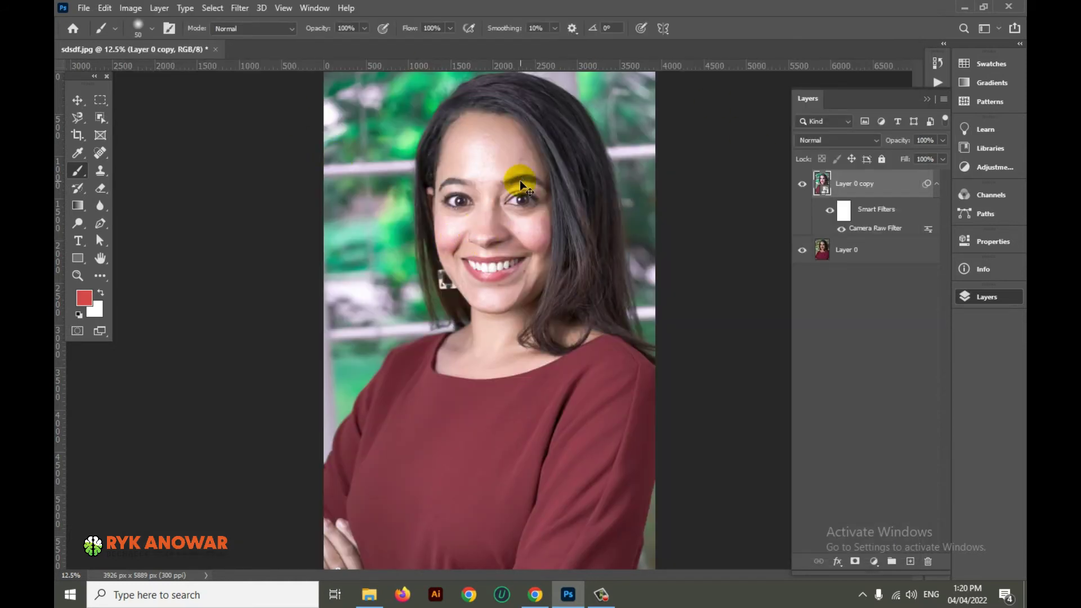
Examine the smoothed skin of the face and forehead up close at 50% zoom for remaining blemishes
key("ctrl+plus")
key("ctrl+plus")
key("ctrl+plus")
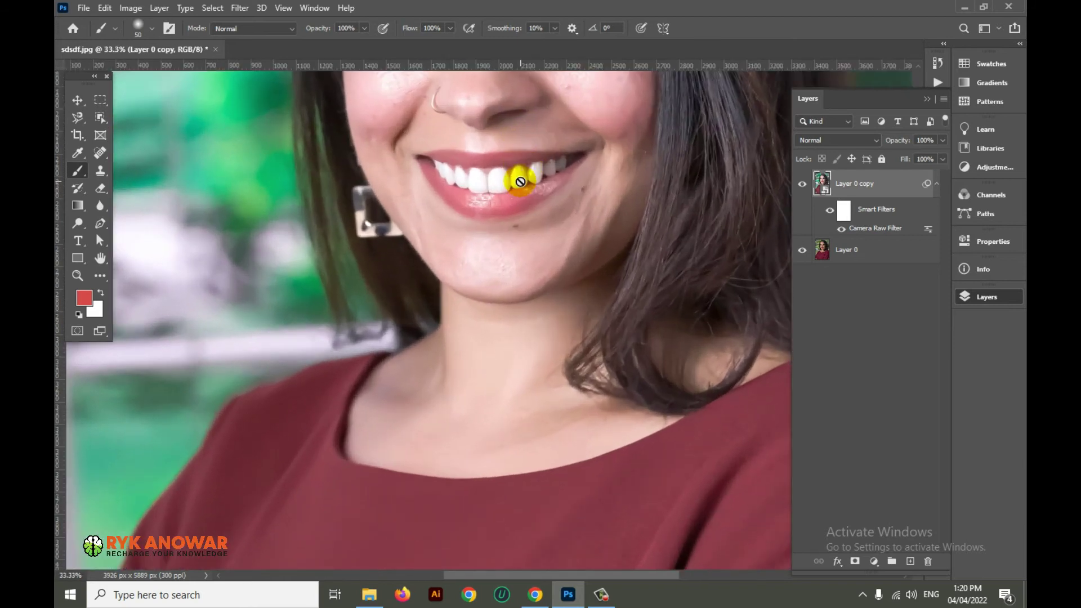
scroll(567, 307, "up", 5)
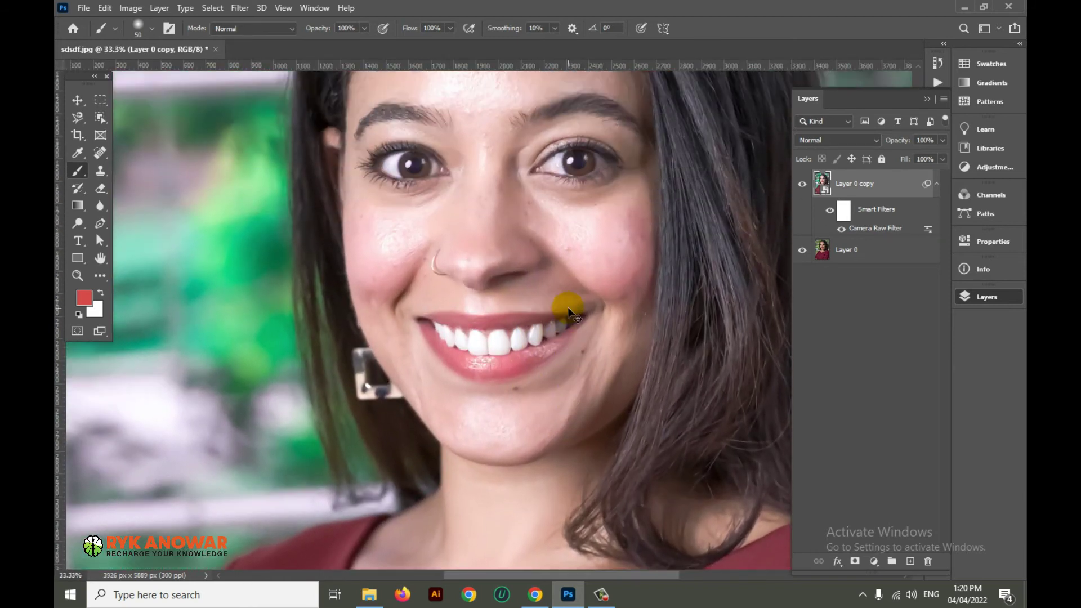
key("ctrl+plus")
scroll(535, 304, "up", 5)
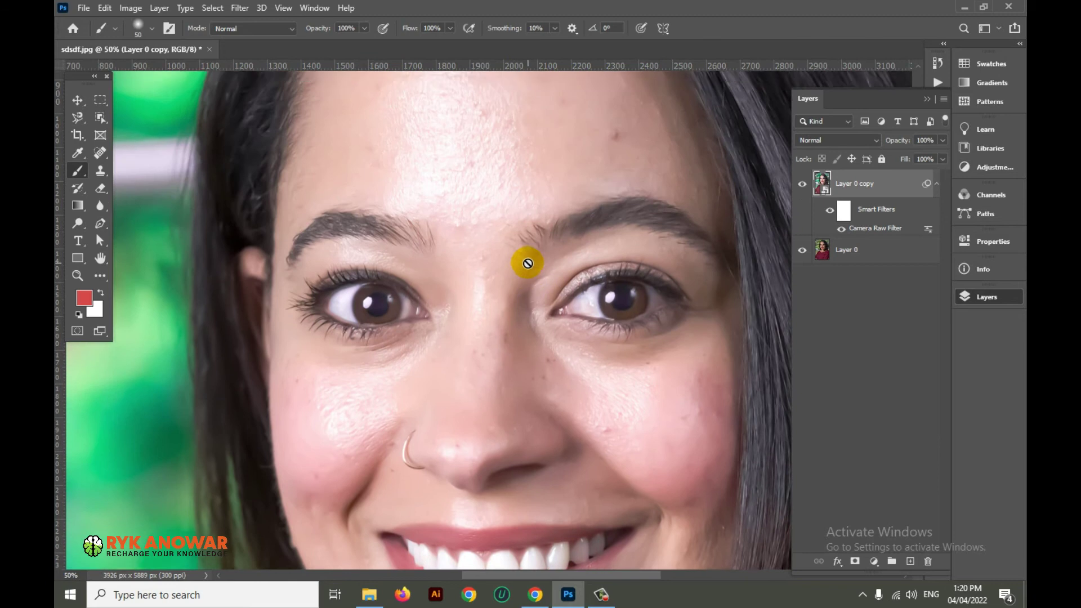
scroll(527, 262, "up", 2)
scroll(526, 237, "up", 4)
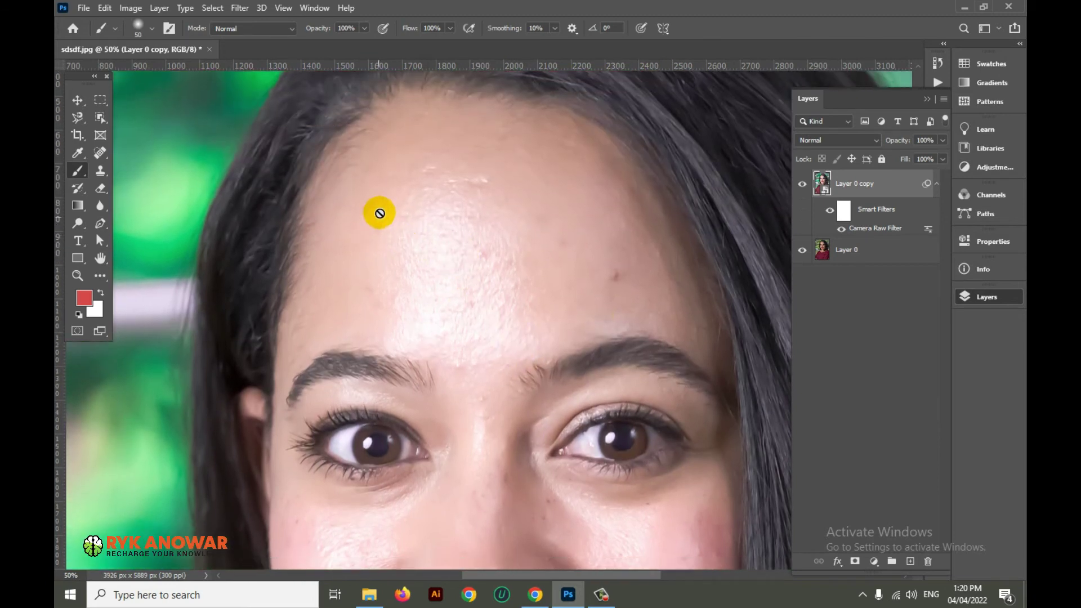
Look over the cheeks and mouth for blemishes and activate the Spot Healing Brush Tool
scroll(563, 316, "down", 5)
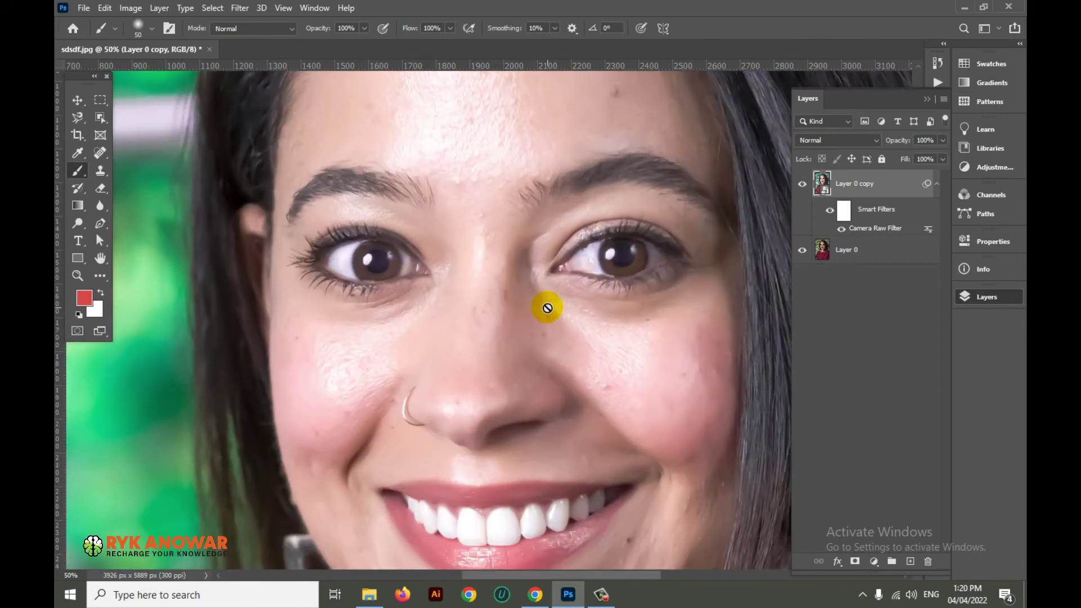
scroll(549, 316, "down", 4)
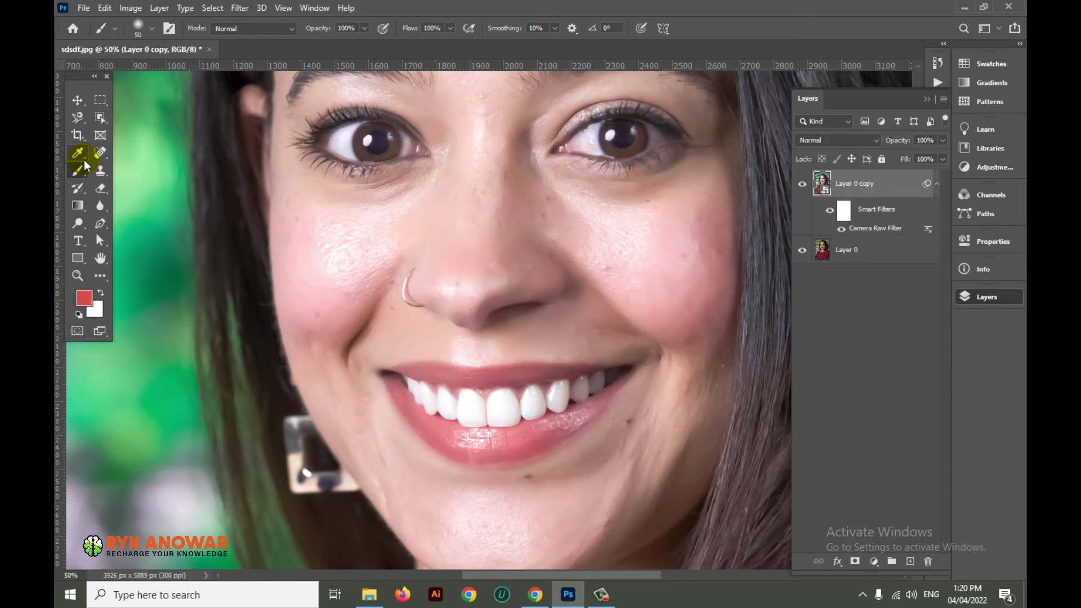
left_click(104, 158)
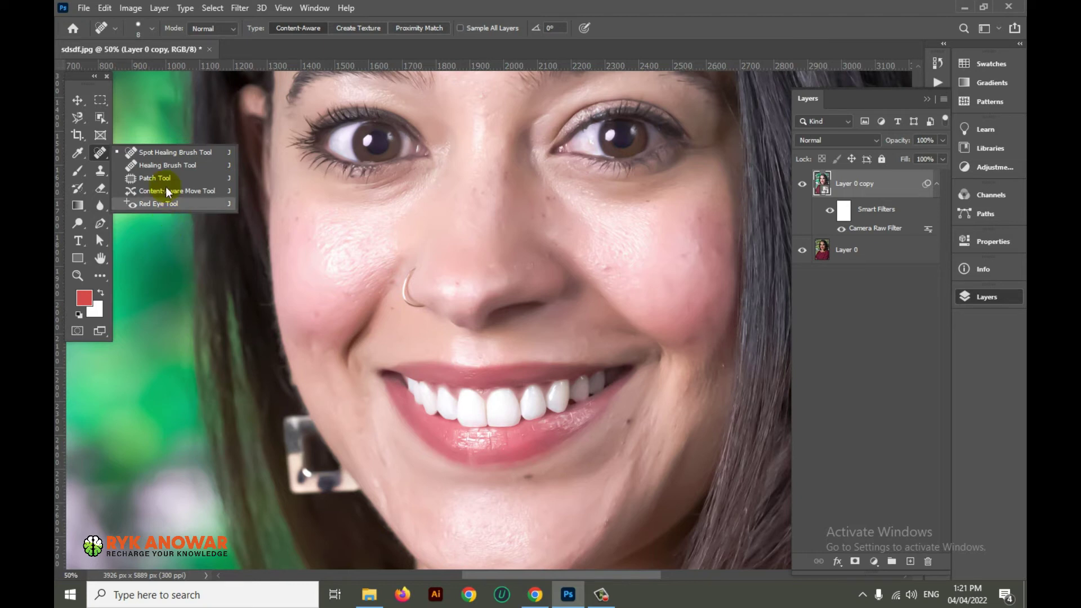
left_click(161, 153)
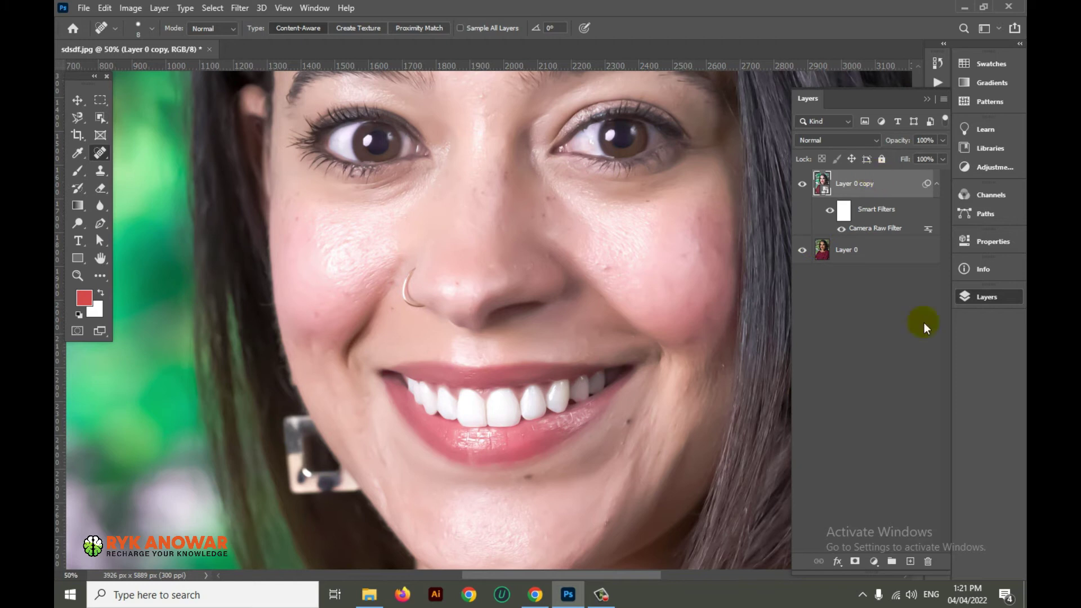
Duplicate Layer 0 copy and rasterize the duplicate so it can be retouched directly
left_click(843, 210)
left_click(879, 189)
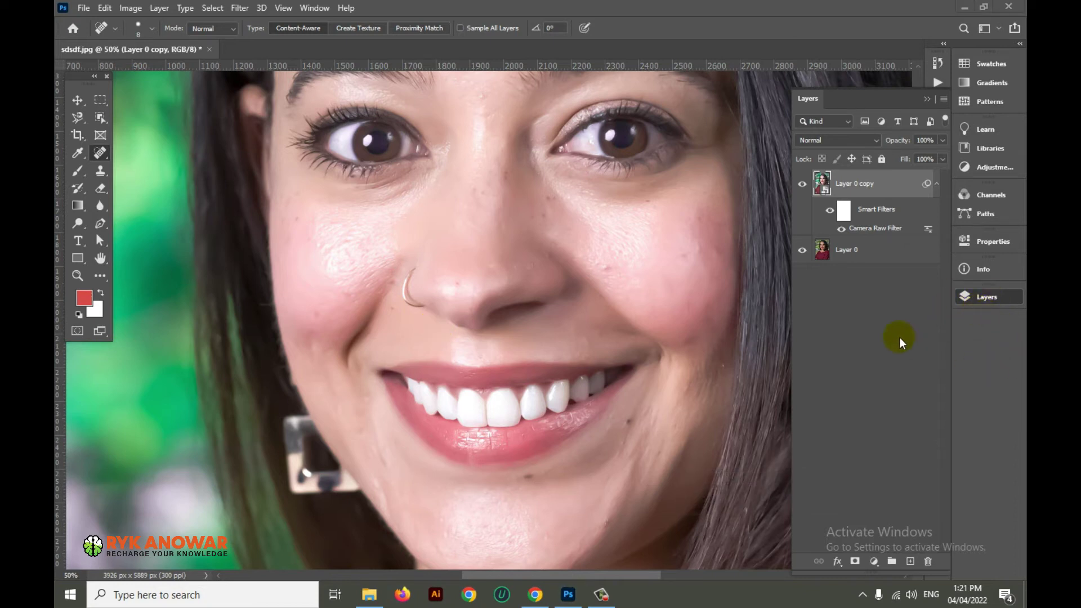
left_click(883, 302)
left_click(847, 186)
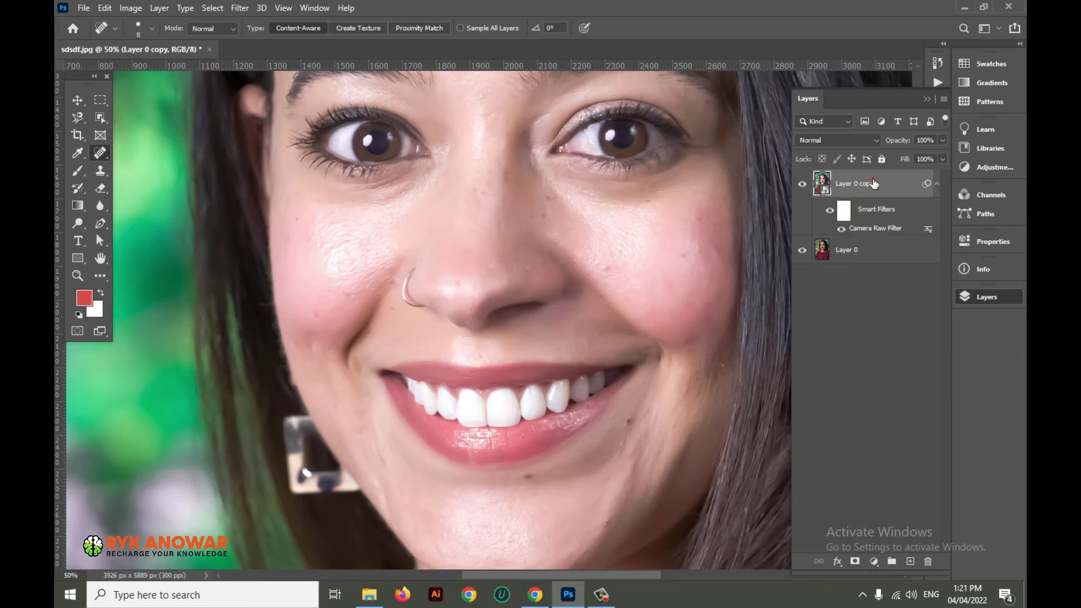
key("ctrl+j")
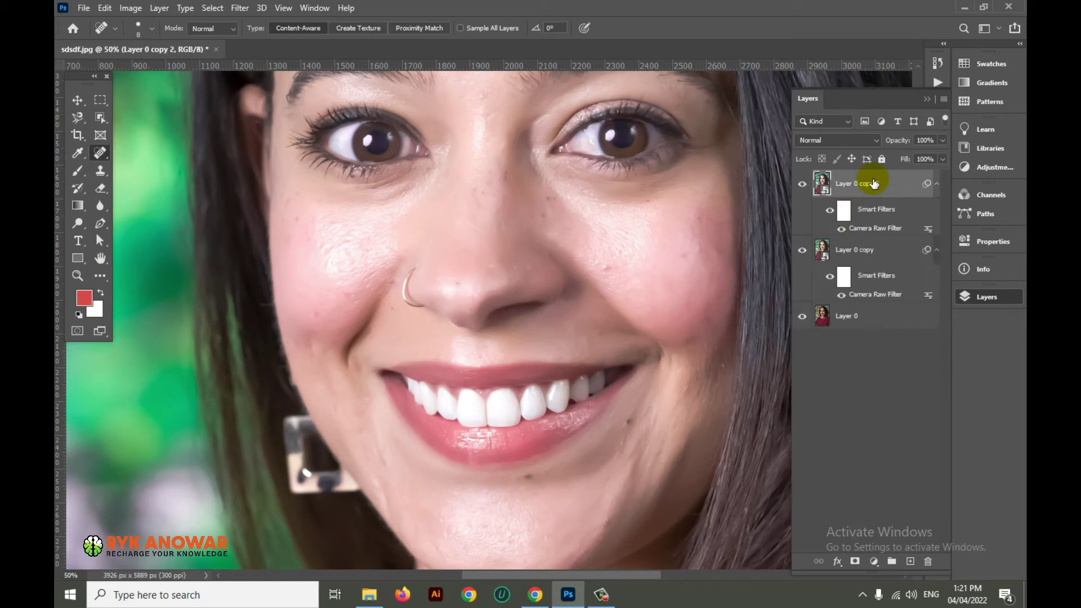
right_click(884, 179)
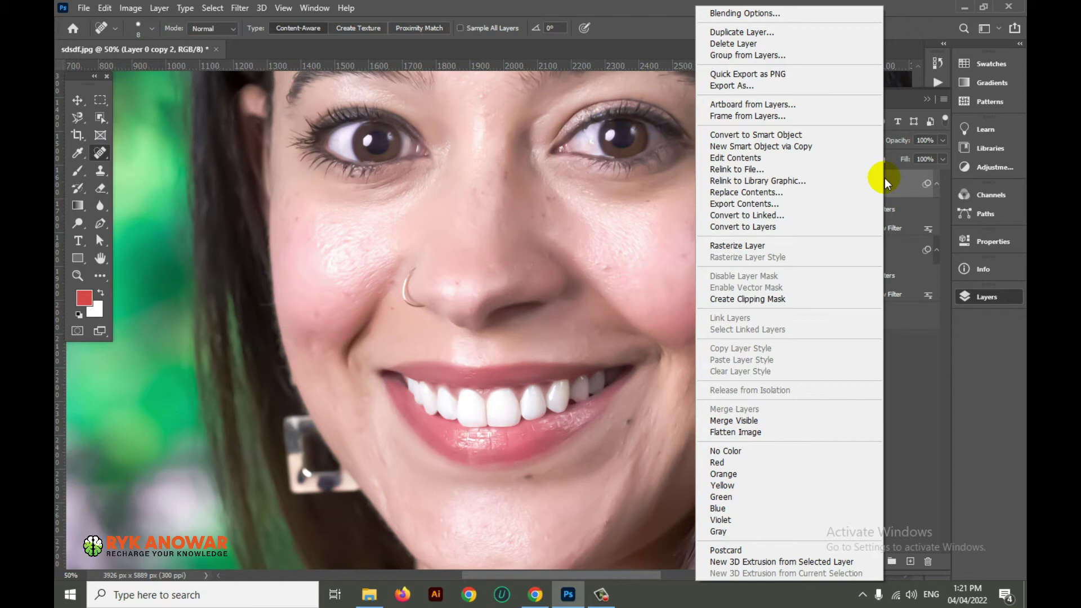
left_click(754, 245)
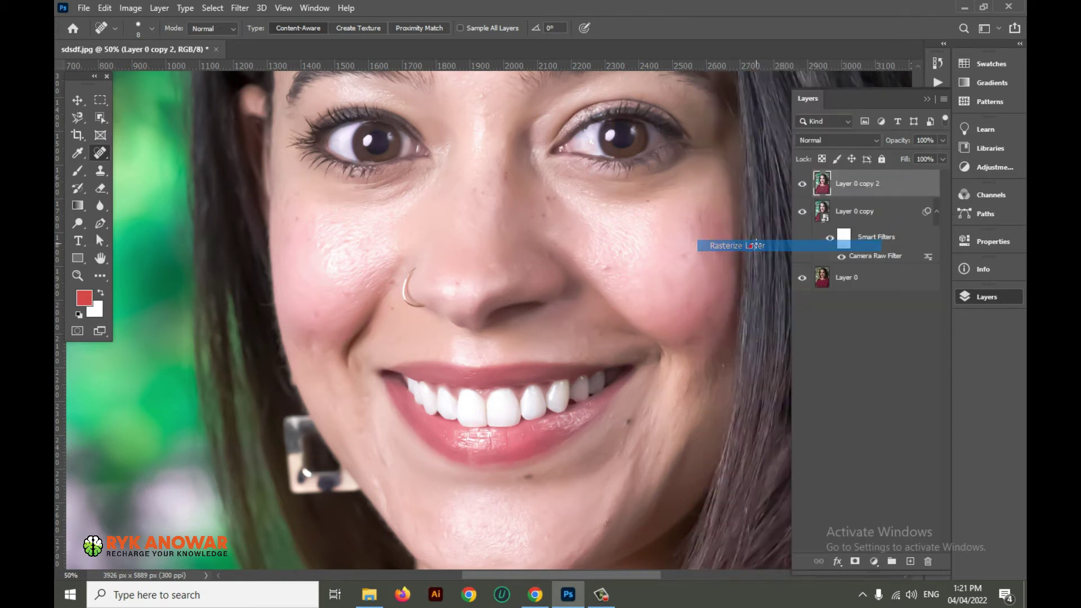
left_click(803, 184)
left_click(805, 189)
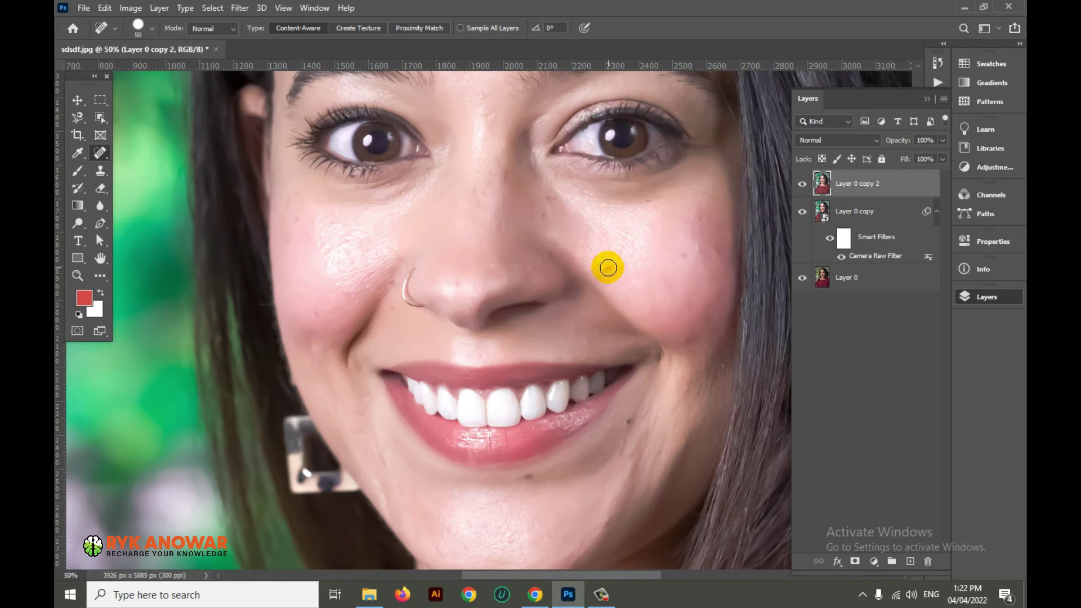
Heal the blemishes on the cheek opposite the nose ring, beside the nose and on the nose bridge with a 50 px brush
left_click(607, 269)
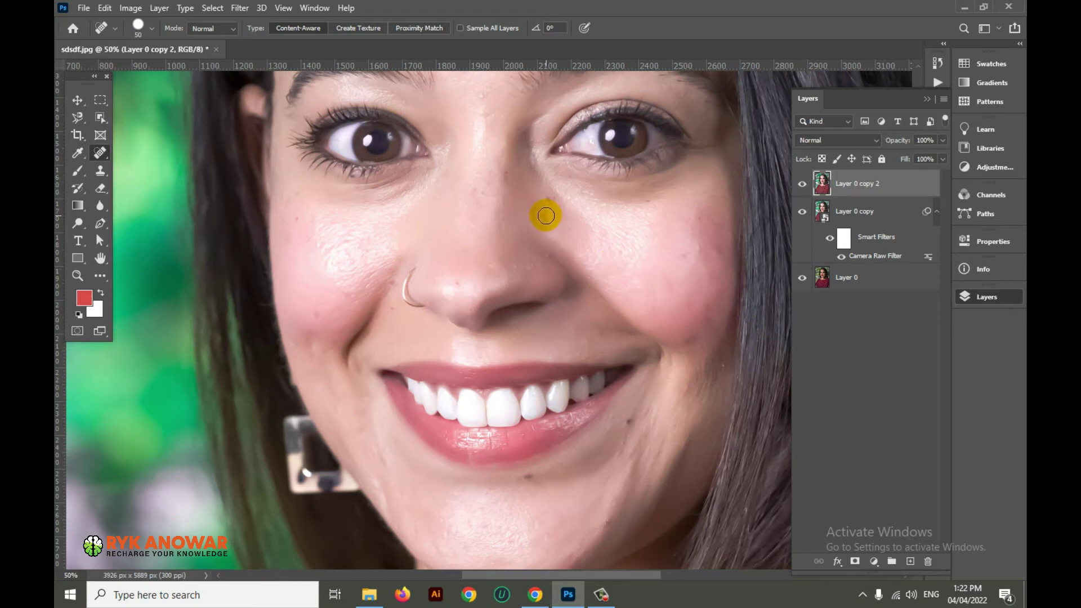
left_click(529, 220)
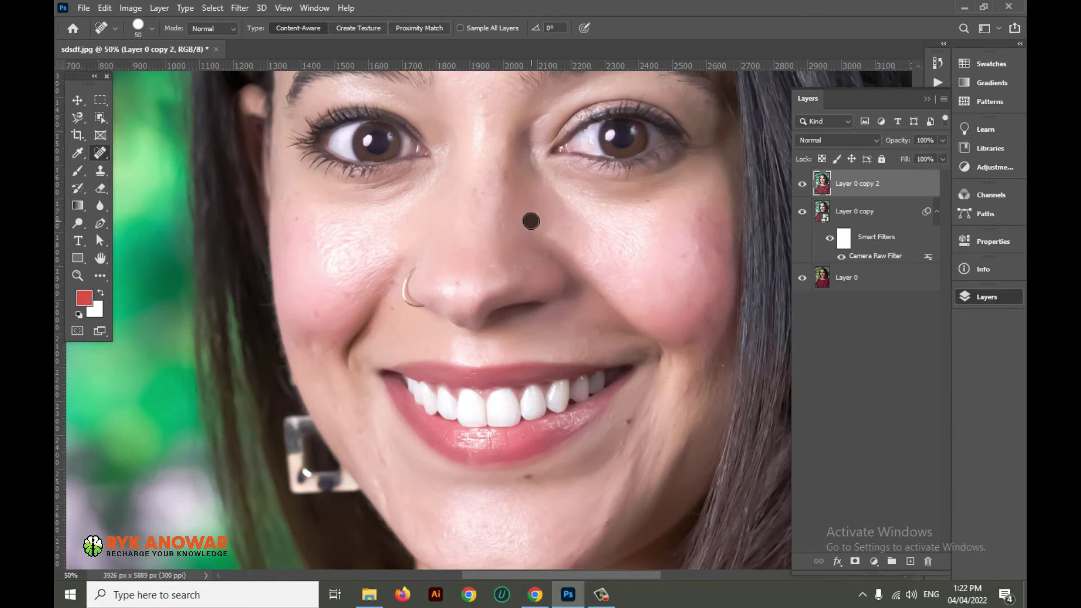
left_click(481, 190)
left_click(475, 192)
Remove the moles below the lower lip and beside the mouth corner on Layer 0 copy 2, and heal the skin down toward the chin
scroll(625, 202, "down", 3)
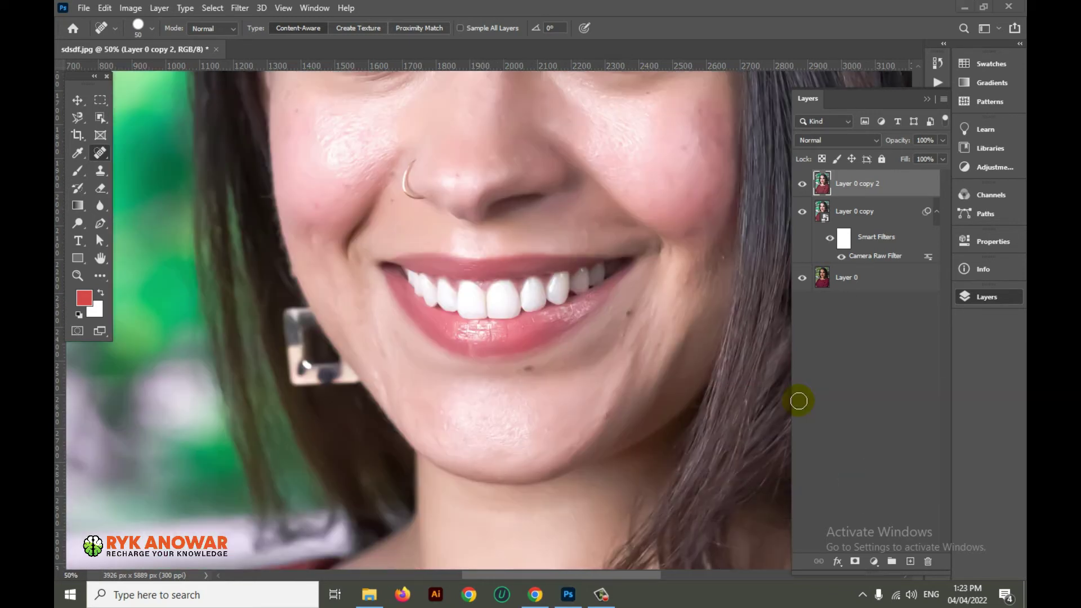
left_click(889, 183)
left_click(872, 217)
left_click(878, 191)
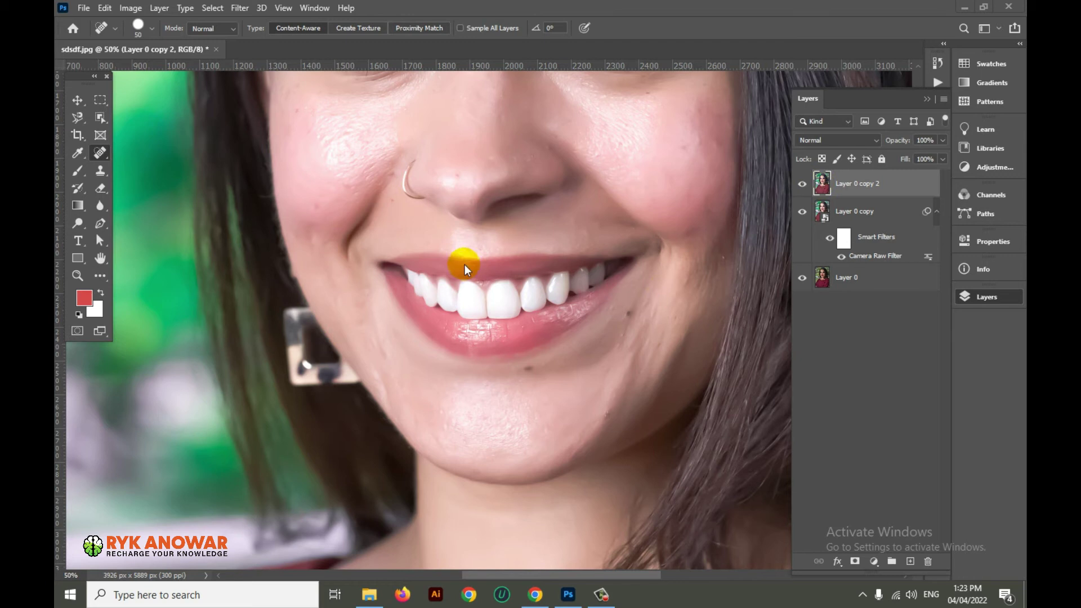
left_click(527, 371)
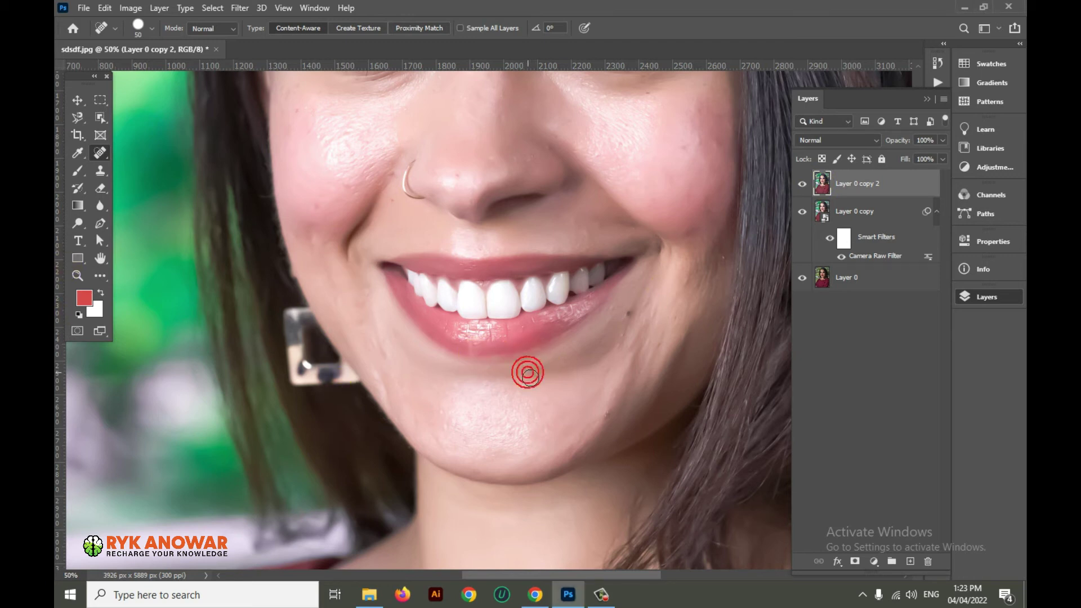
left_click(629, 314)
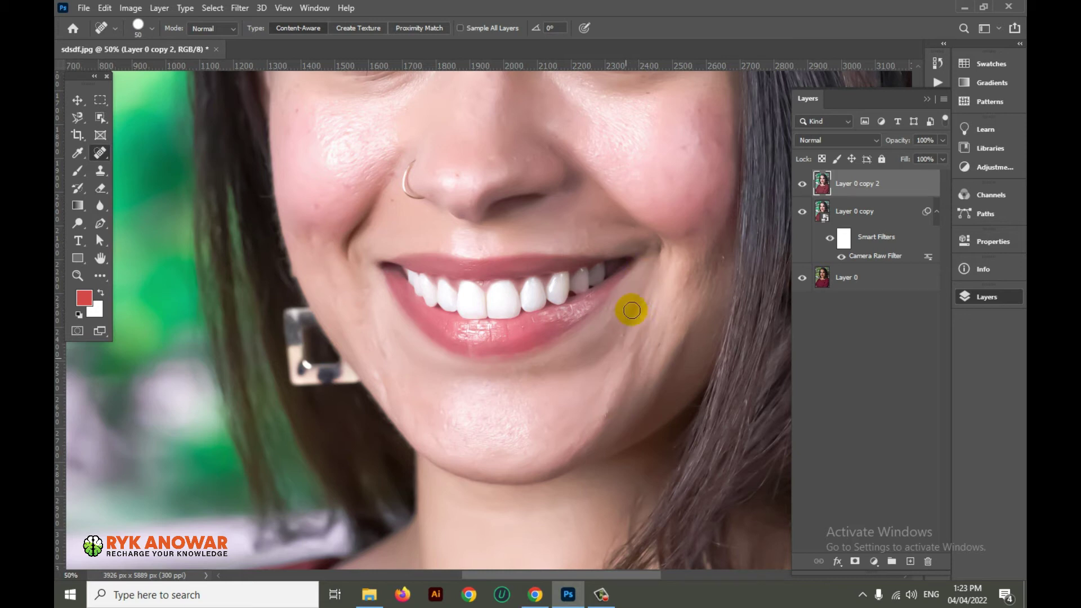
mouse_move(623, 313)
left_mouse_down()
mouse_move(628, 352)
mouse_move(640, 325)
mouse_move(647, 331)
mouse_move(646, 389)
mouse_move(656, 311)
mouse_move(612, 417)
mouse_move(598, 426)
mouse_move(618, 395)
mouse_move(588, 411)
left_mouse_up()
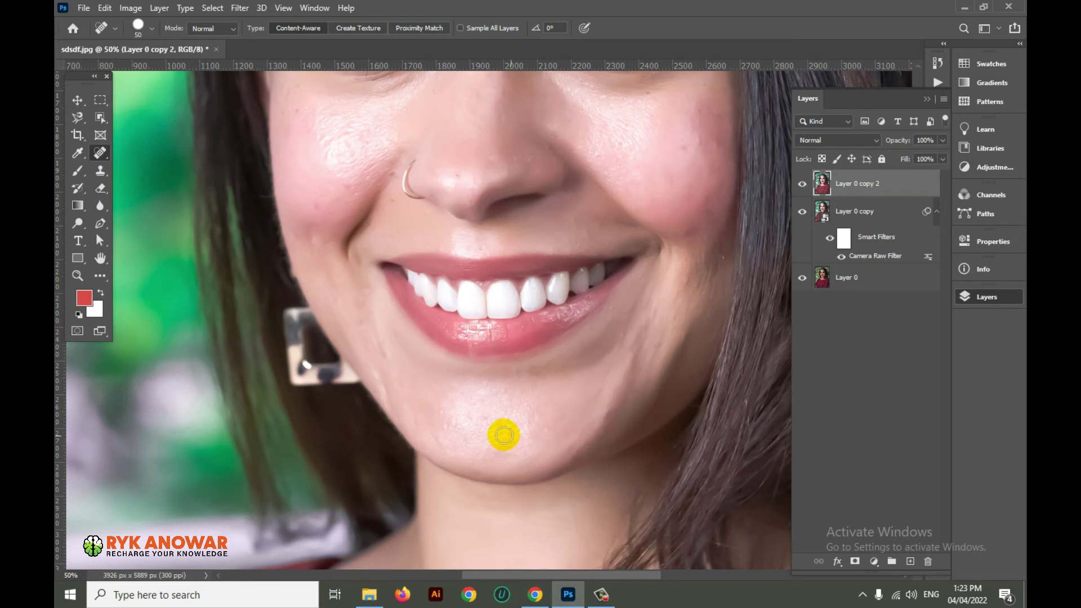
Heal the small spots beside the nose ring, on that cheek and on the side of the nose with a 35 px brush
scroll(294, 246, "up", 3)
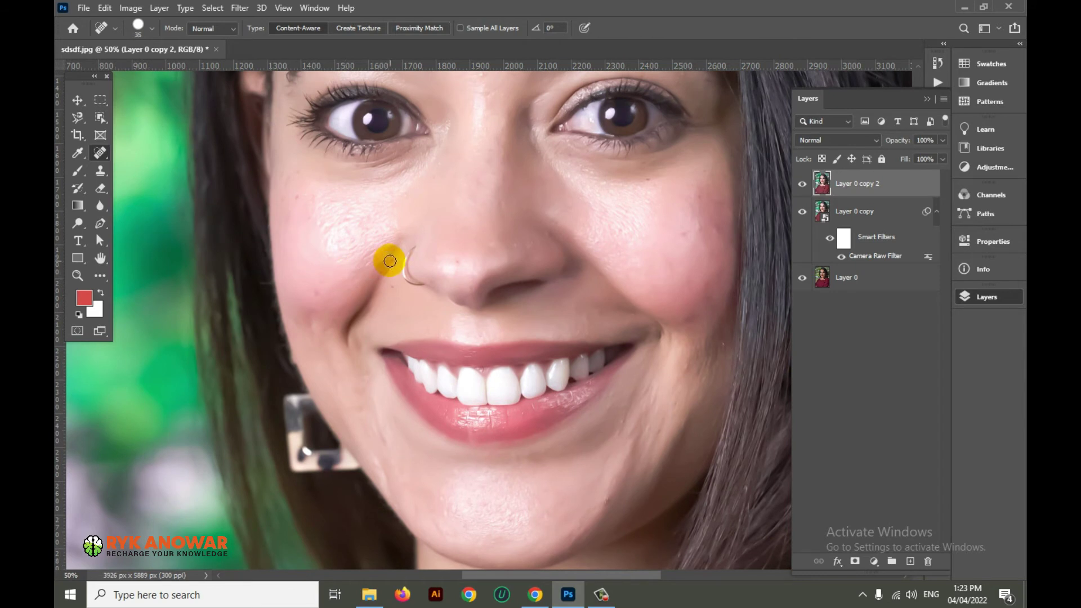
left_click(390, 287)
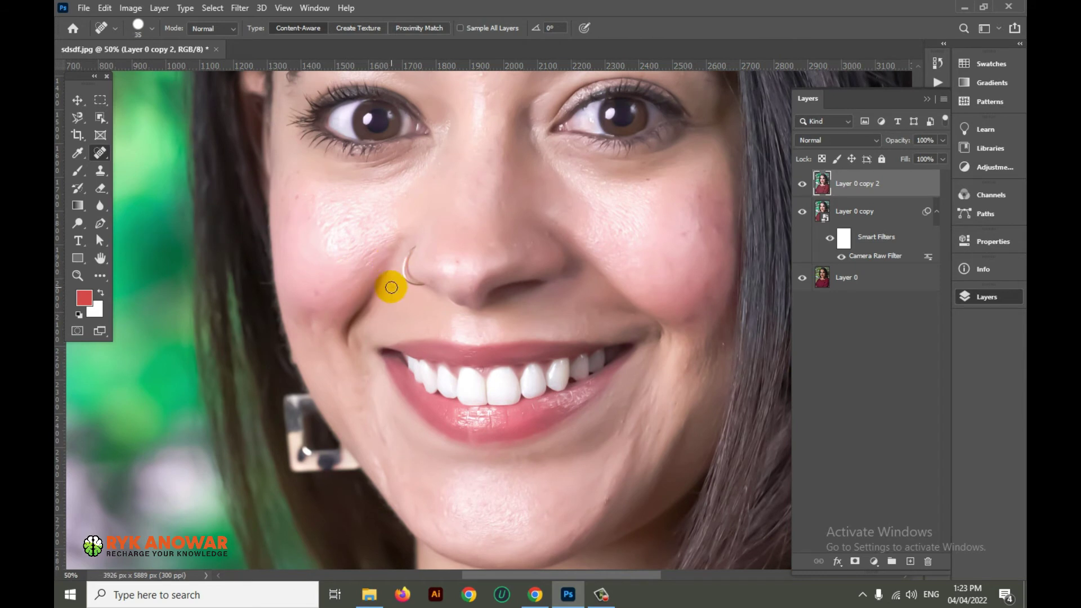
left_click(312, 295)
left_click(345, 252)
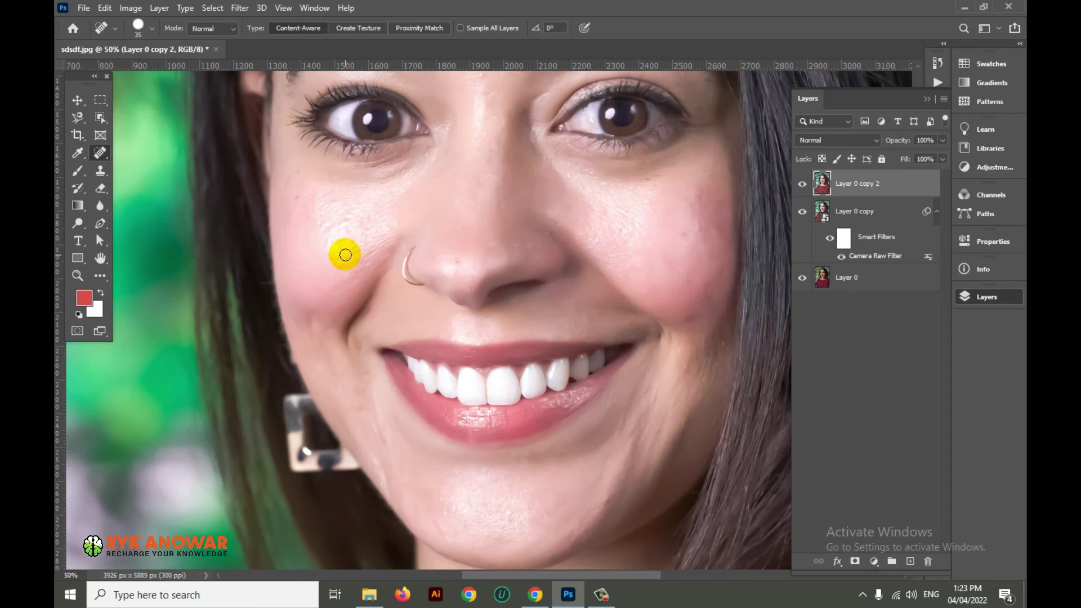
left_click(547, 276)
Spot-heal the marks on the cheek opposite the nose ring
scroll(574, 287, "up", 2)
left_click(685, 304)
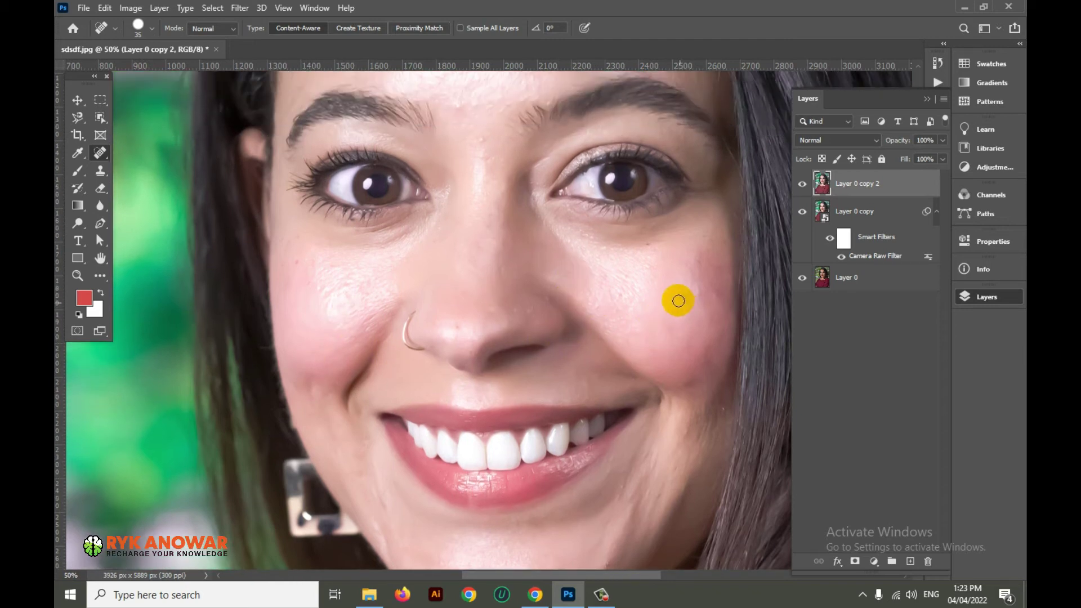
left_click(678, 273)
left_click(700, 294)
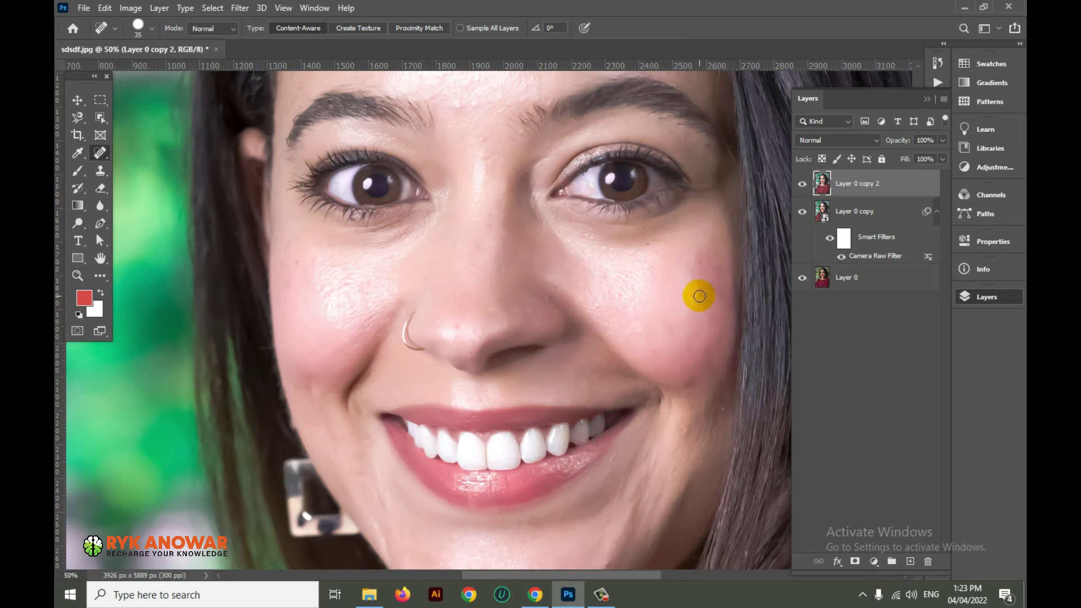
left_click(682, 280)
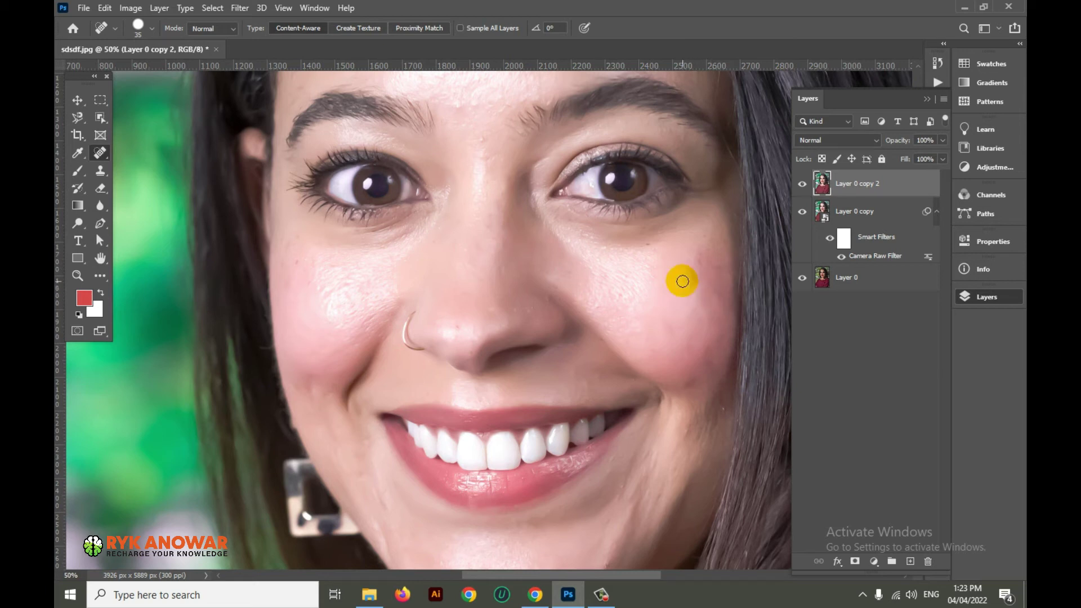
Spot-heal the small marks on the chin and lower jaw
scroll(682, 282, "down", 3)
left_click(516, 482)
left_click(409, 530)
Remove the remaining dark spot below the eye on the nose-ring side and even out that cheek with the Spot Healing Brush
scroll(409, 530, "up", 5)
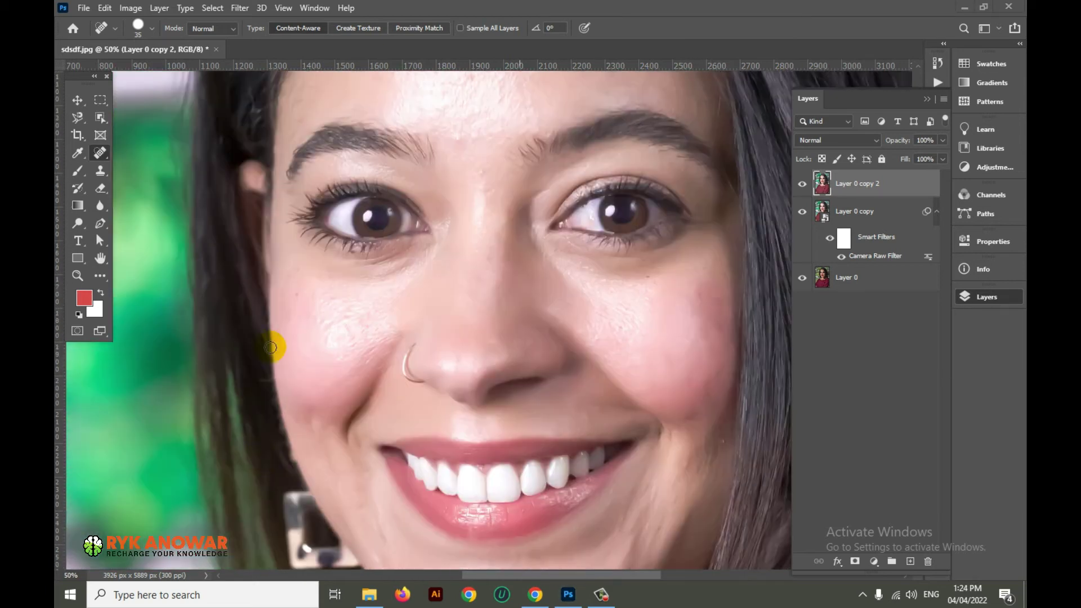
left_click(321, 287)
left_click(291, 319)
scroll(320, 316, "up", 4)
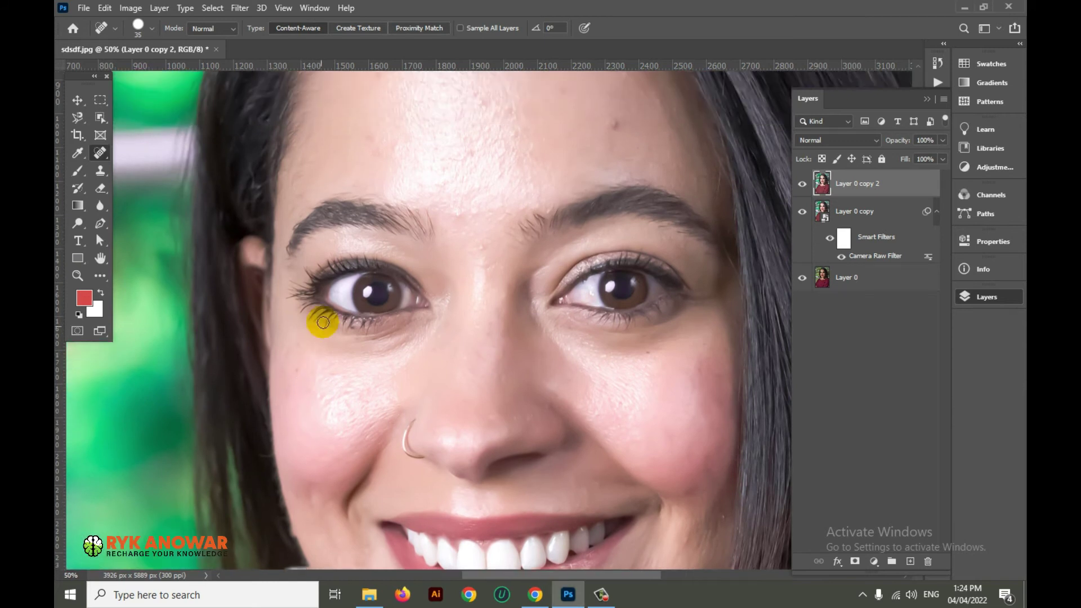
left_click(582, 176)
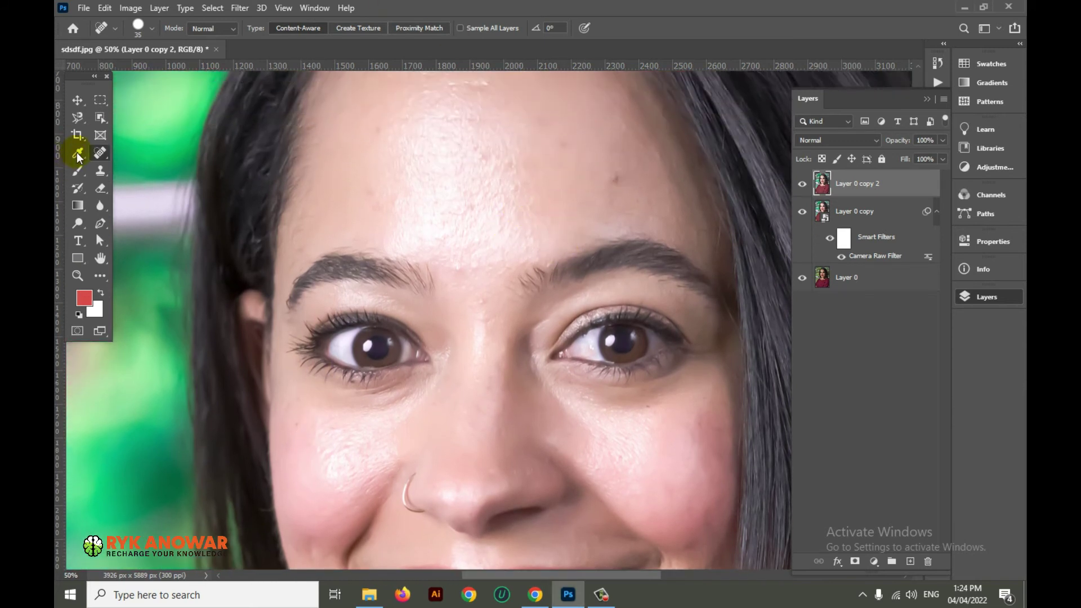
left_click(99, 158)
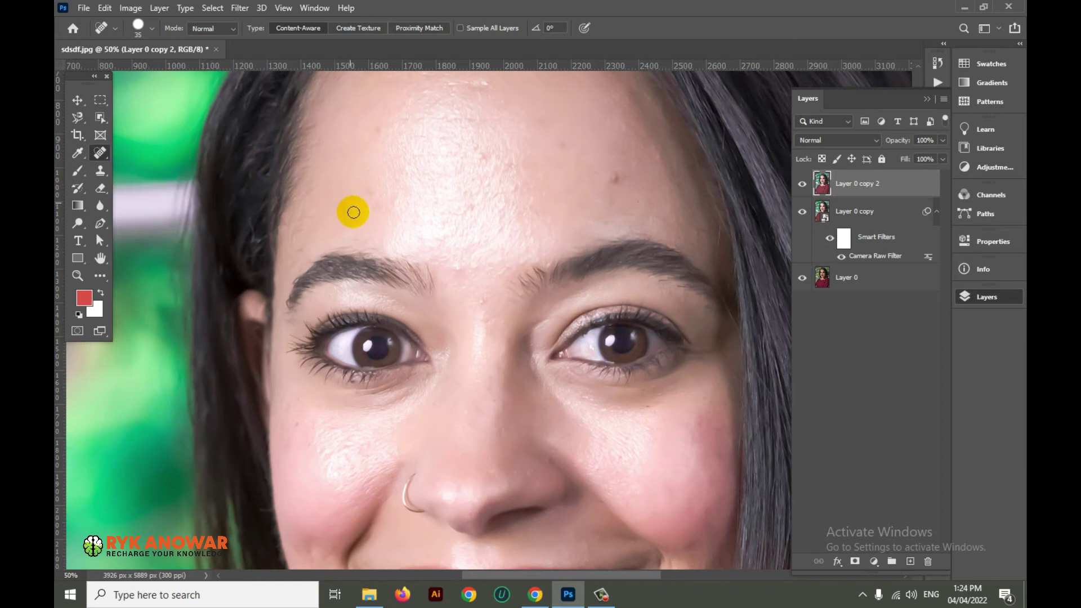
scroll(422, 282, "down", 3)
left_click_drag(344, 395, 293, 335)
left_click(361, 408)
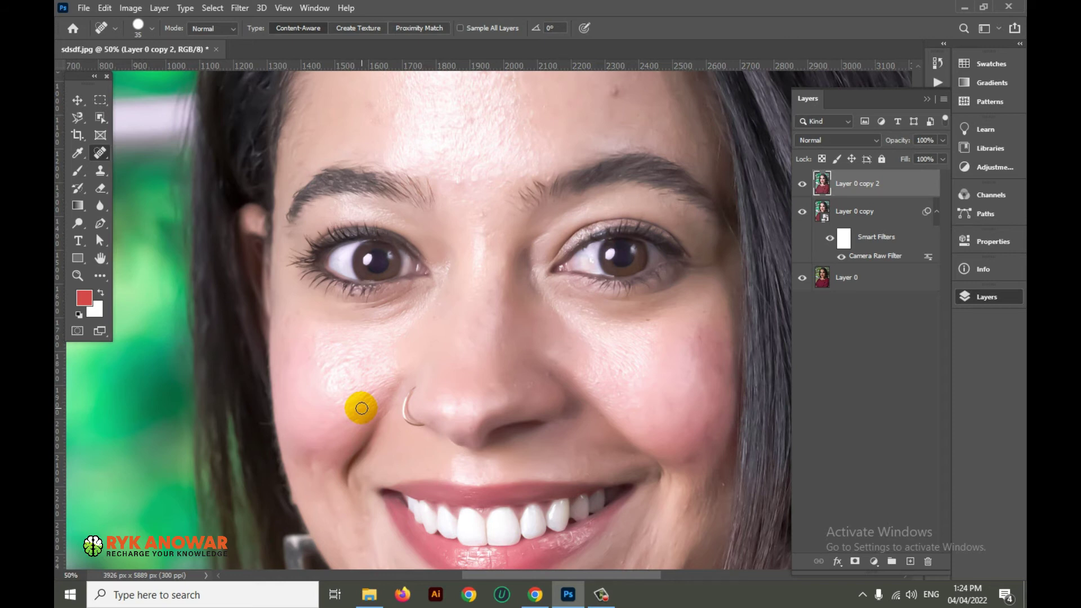
Switch to the Healing Brush Tool for the forehead and enlarge its brush to 90 px
right_click(100, 153)
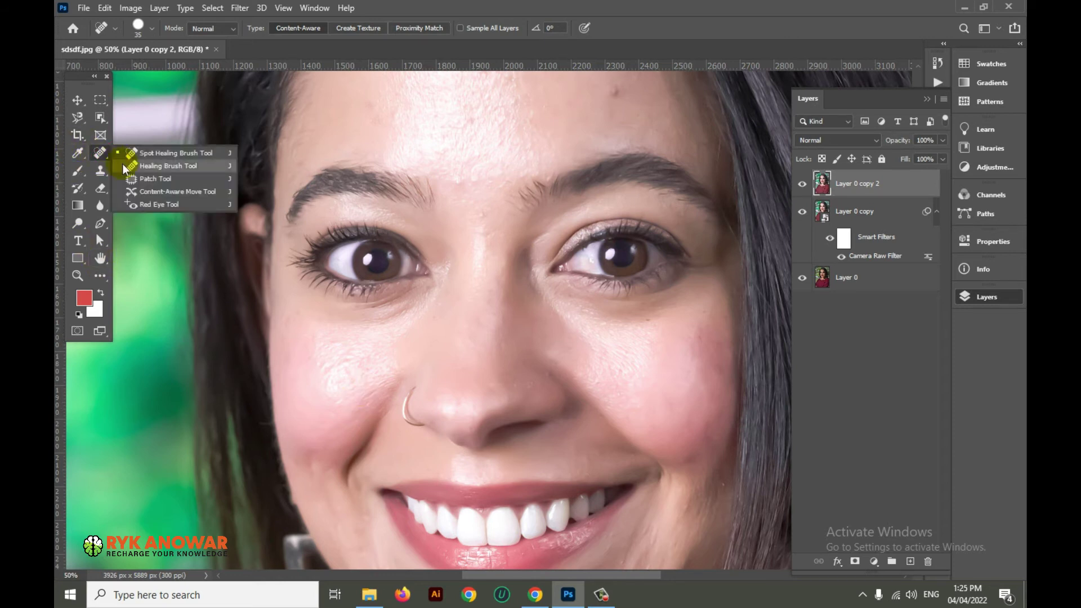
left_click(139, 170)
left_click_drag(483, 181, 475, 237)
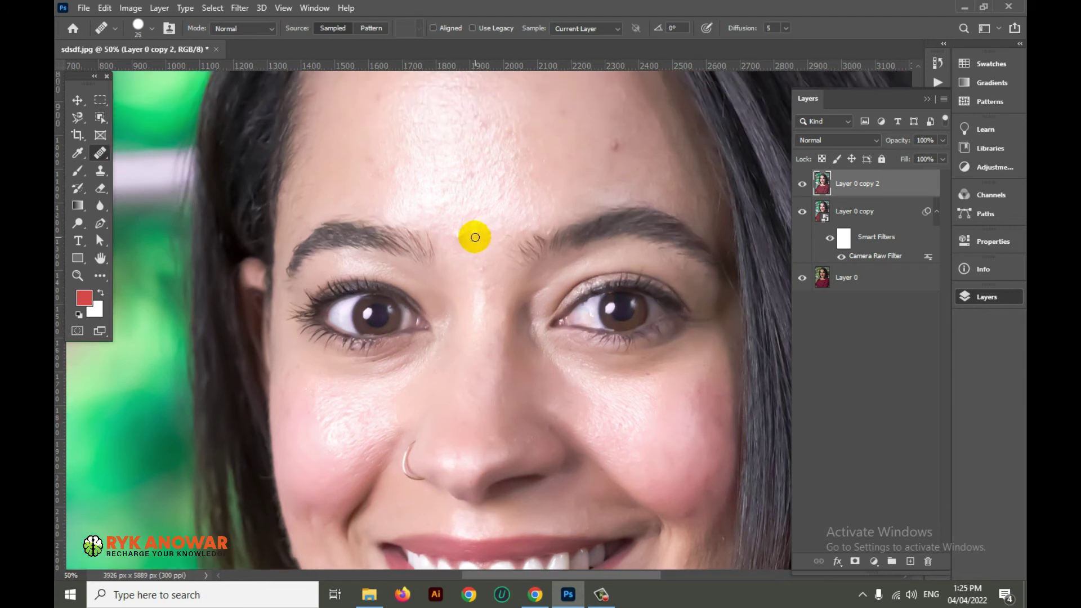
scroll(568, 225, "up", 1)
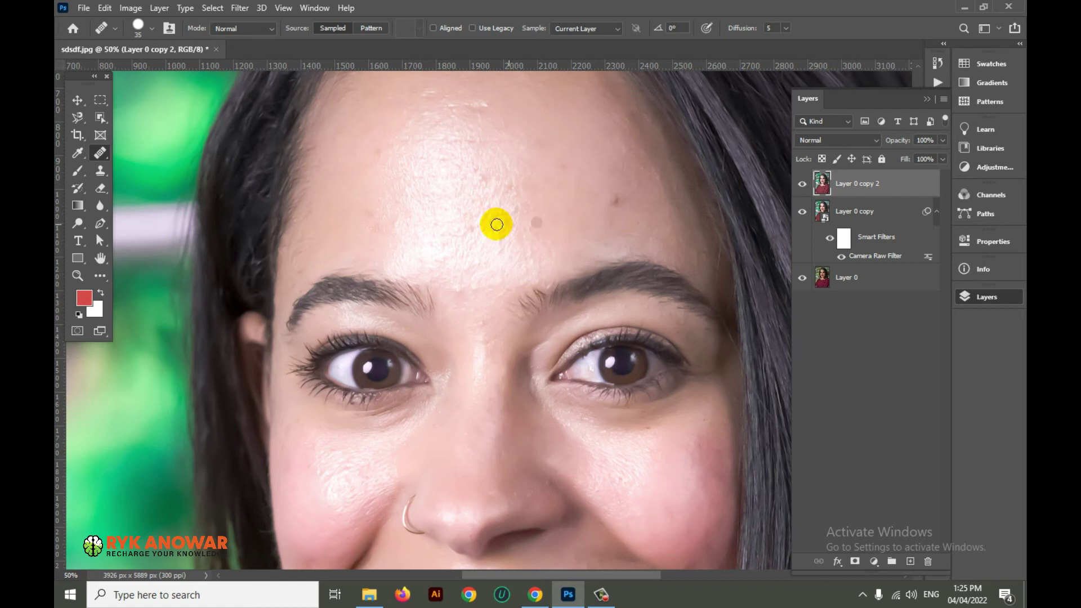
key("bracketright")
key("bracketright")
key("bracketright")
key("bracketright")
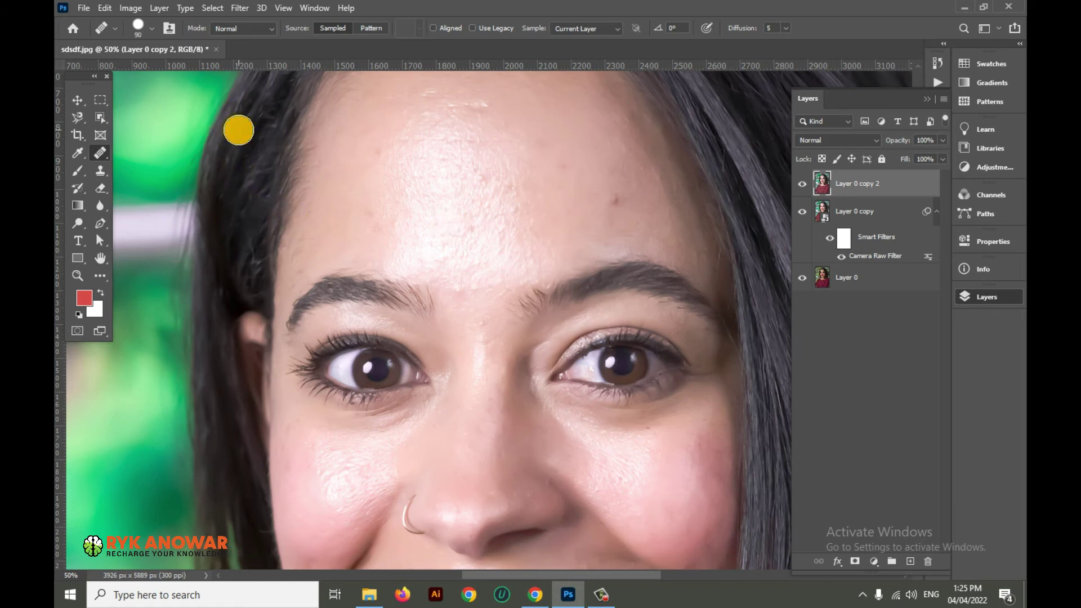
Set the healing brush hardness to 0% and heal the dark spot on the forehead above the eyebrow
right_click(243, 151)
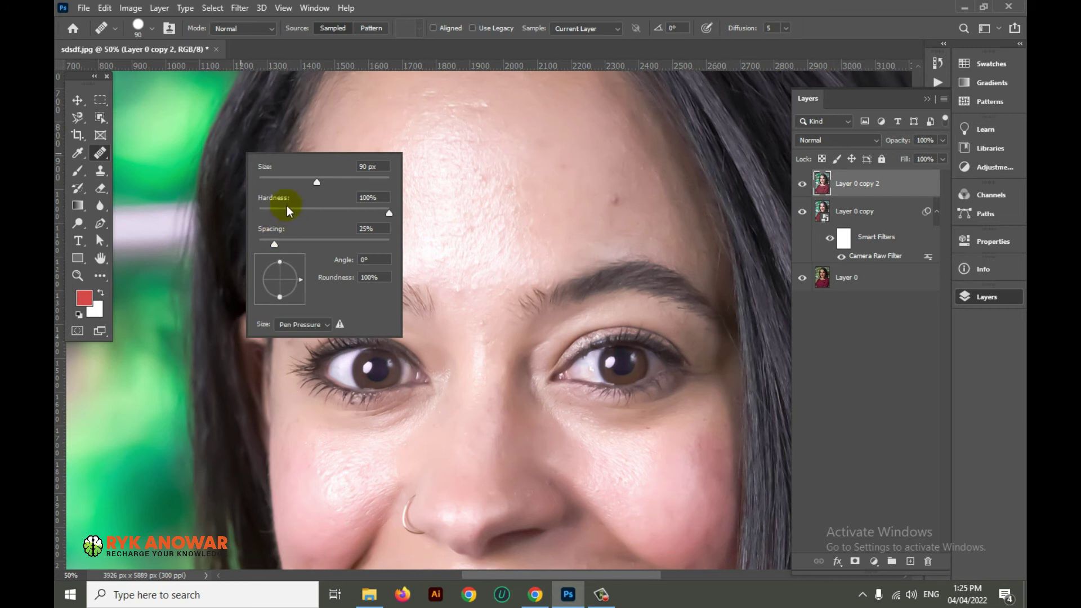
left_click_drag(246, 215, 246, 211)
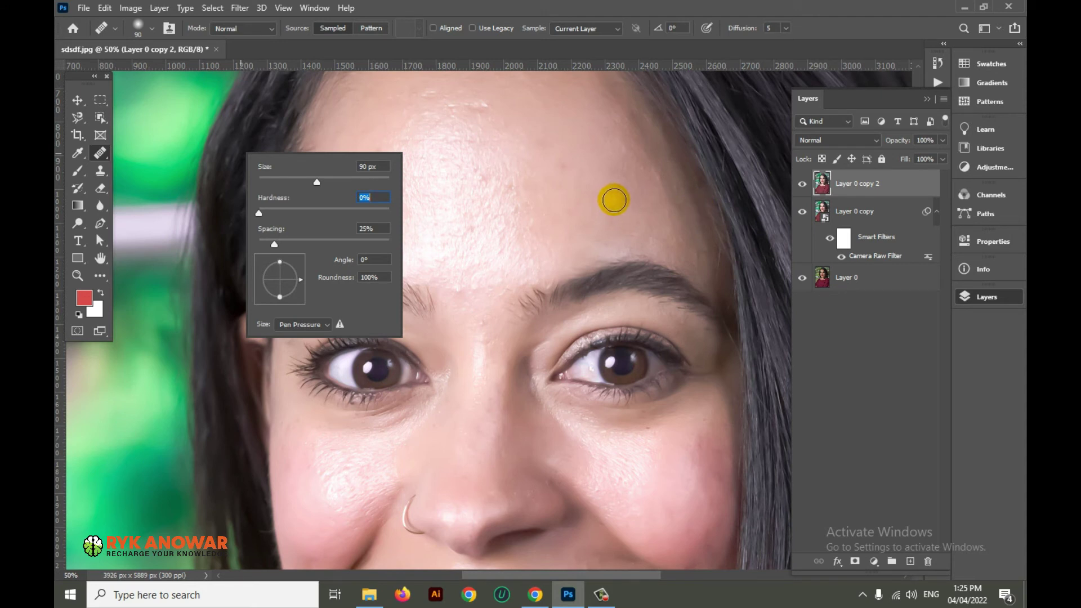
left_click(619, 198)
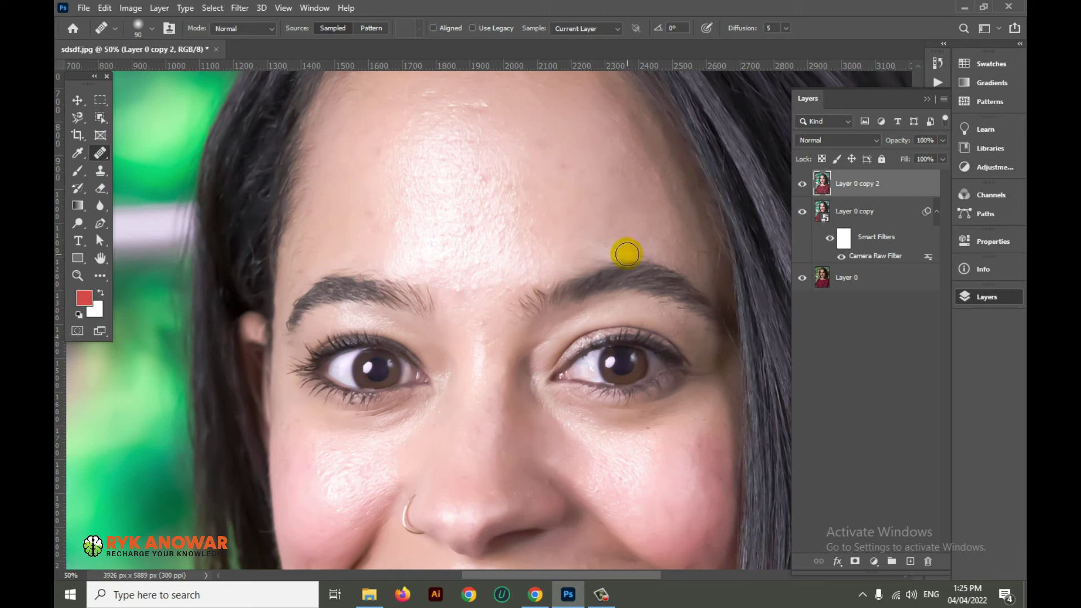
Heal the marks on the upper and central forehead with the Healing Brush, sampling clean skin nearby
scroll(501, 150, "up", 1)
left_click(511, 197)
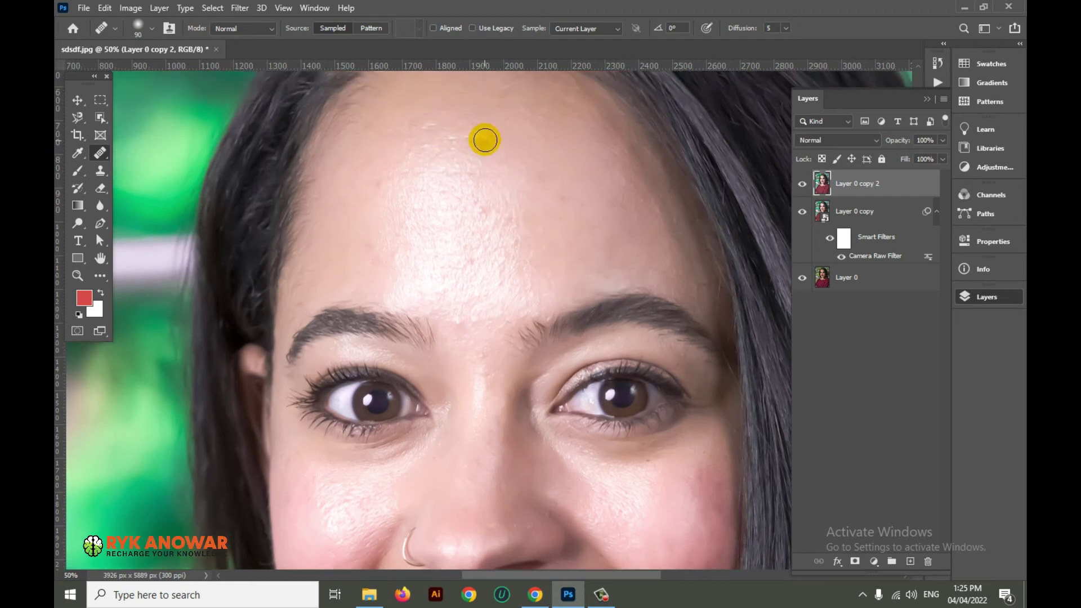
mouse_move(475, 140)
left_mouse_down()
mouse_move(466, 138)
mouse_move(485, 171)
mouse_move(475, 171)
mouse_move(468, 212)
mouse_move(448, 174)
left_mouse_up()
left_click(469, 172)
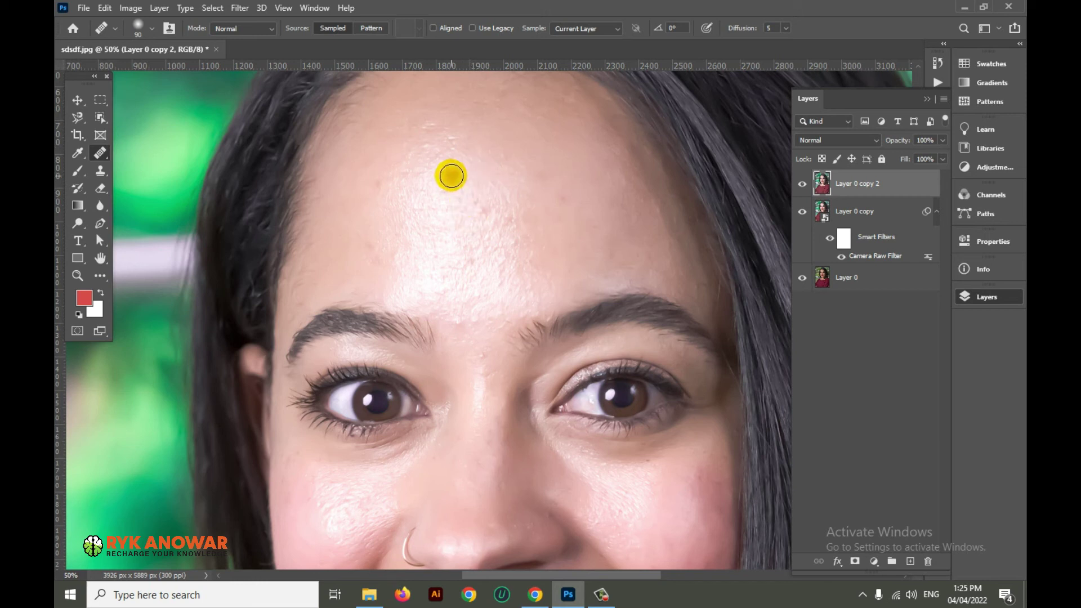
left_click(433, 238)
mouse_move(433, 238)
left_mouse_down()
mouse_move(475, 188)
mouse_move(434, 174)
left_mouse_up()
left_click(434, 174)
left_click(559, 236)
mouse_move(560, 237)
left_mouse_down()
mouse_move(577, 245)
mouse_move(378, 195)
mouse_move(480, 195)
mouse_move(571, 245)
mouse_move(410, 129)
left_mouse_up()
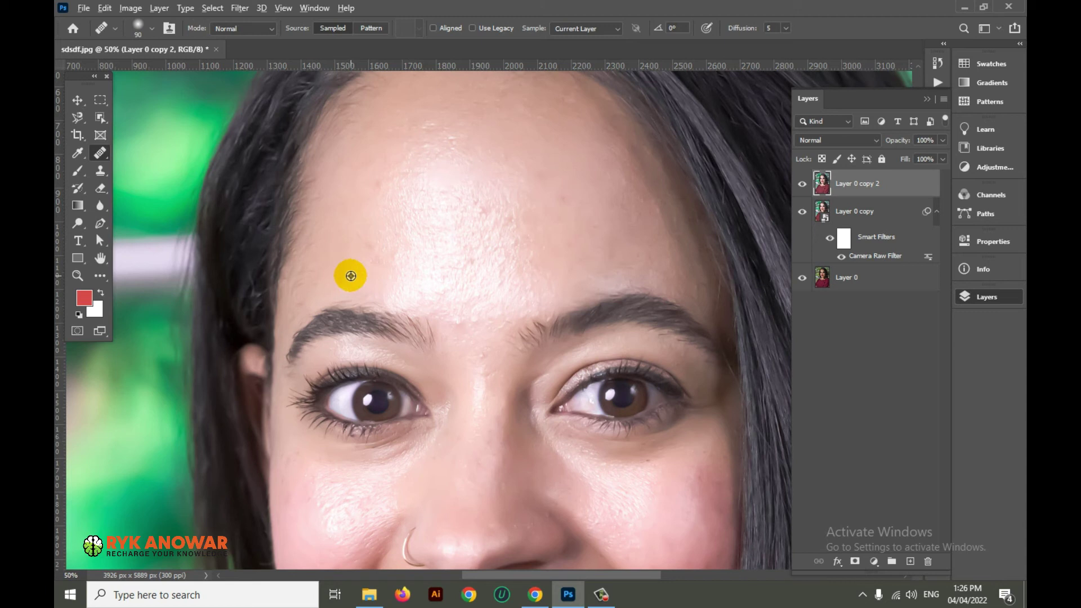
Heal the remaining small spots across the middle and side of the forehead using freshly sampled skin
mouse_move(445, 257)
left_mouse_down()
mouse_move(444, 276)
mouse_move(386, 258)
left_mouse_up()
left_click(469, 227)
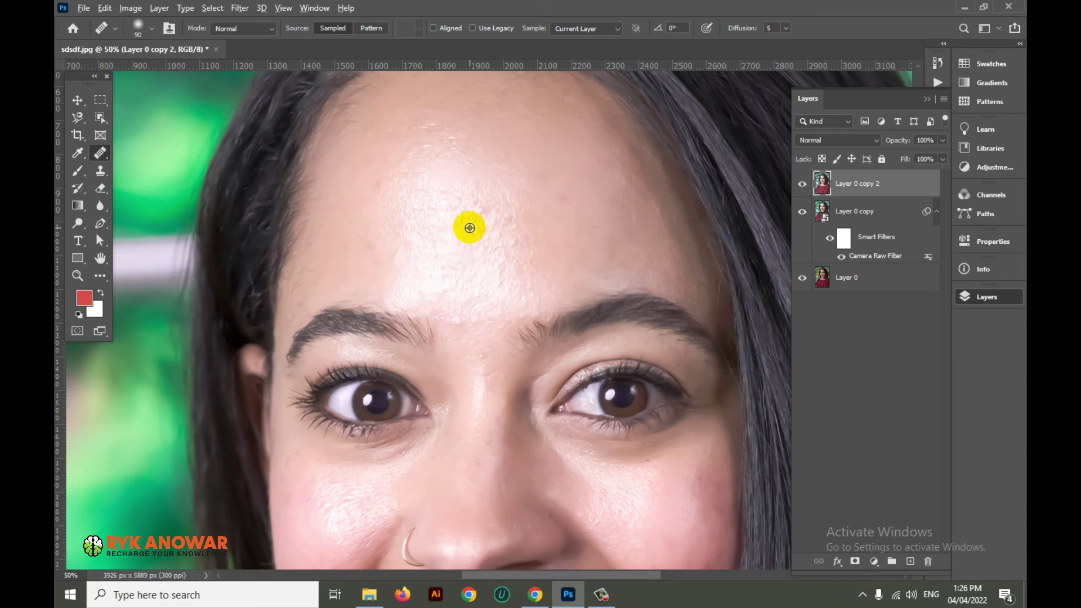
left_click(479, 209)
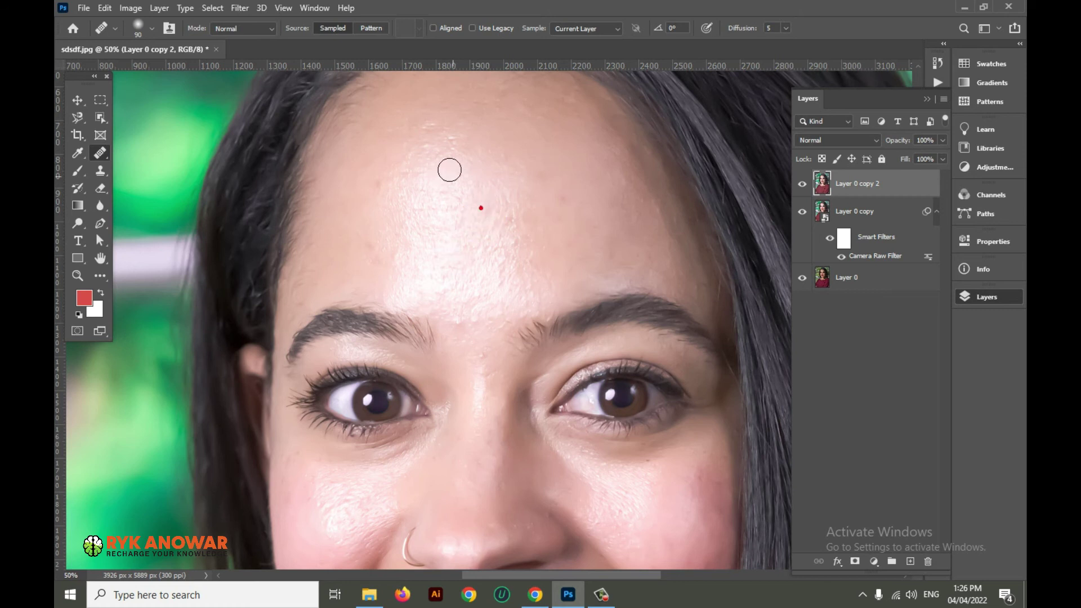
scroll(449, 169, "up", 2)
left_click_drag(458, 193, 497, 201)
left_click(564, 248)
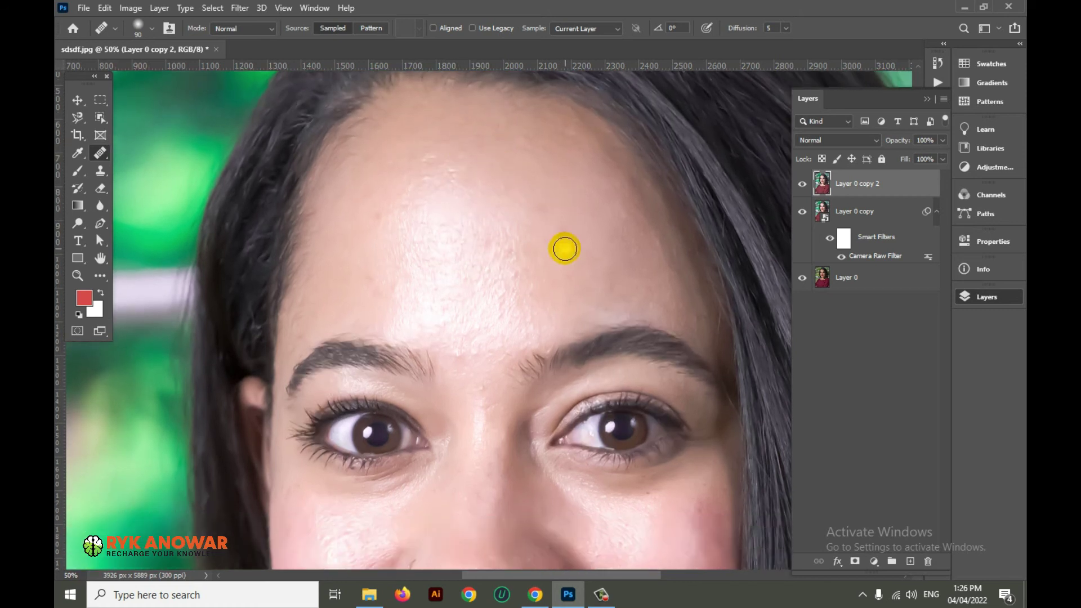
Compare the portrait before and after healing by toggling the visibility of the Layer 0 copy 2 layer
key("ctrl+0")
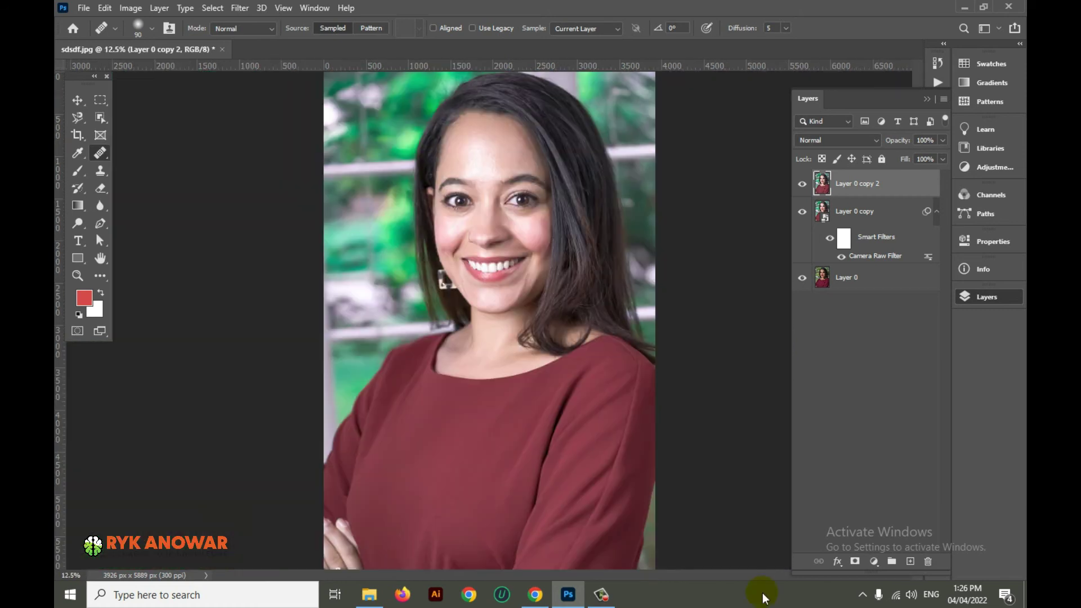
key("ctrl+plus")
left_click(802, 184)
left_click(802, 184)
left_click(802, 184)
left_click(802, 184)
left_click(802, 184)
Rename the healed layer to "spot remove" and check its effect by hiding and showing it
left_click(852, 191)
double_click(860, 193)
type("spot remove")
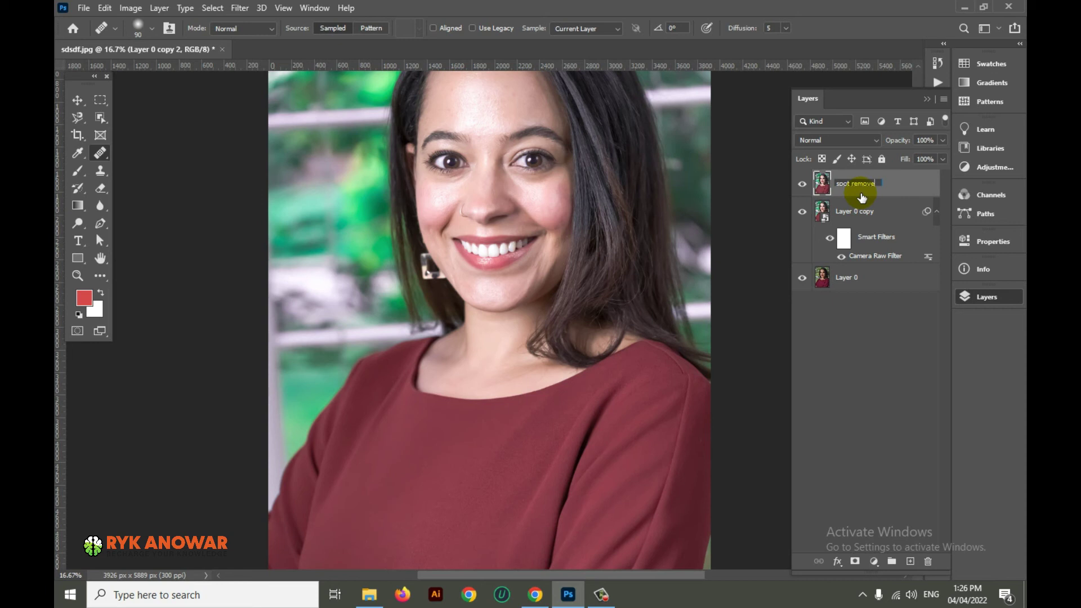
key("Return")
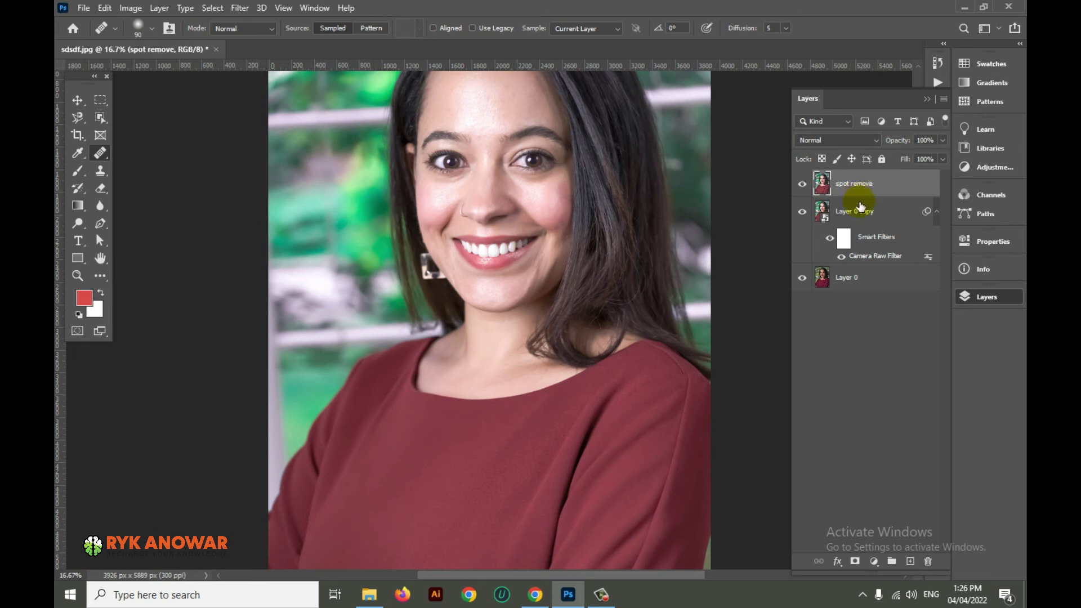
left_click(802, 184)
left_click(802, 184)
Undo the layer rename and the Healing Brush work on the forehead
right_click(97, 153)
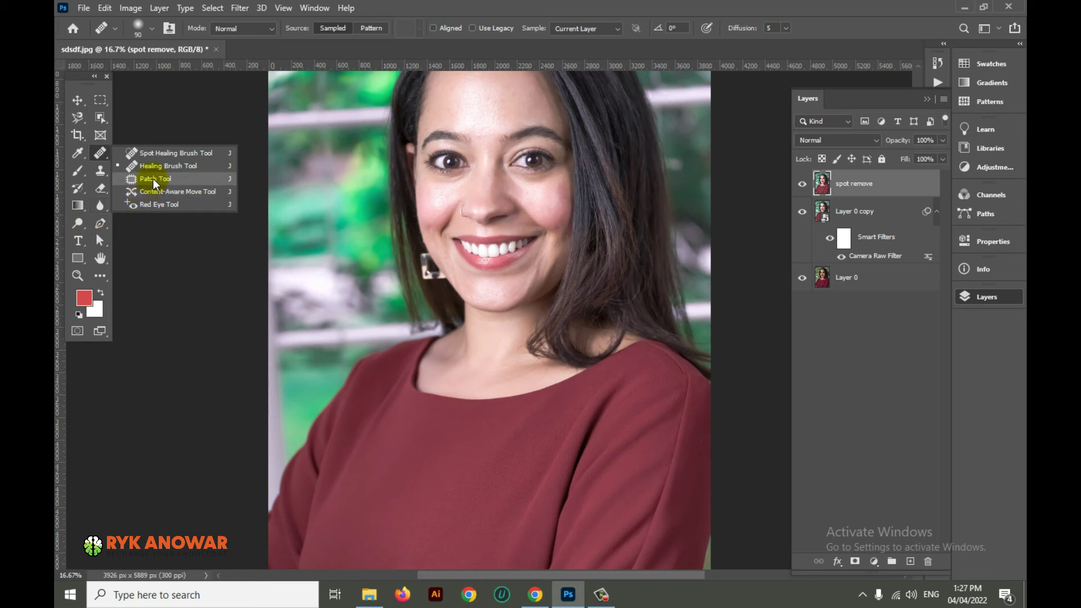
left_click(434, 22)
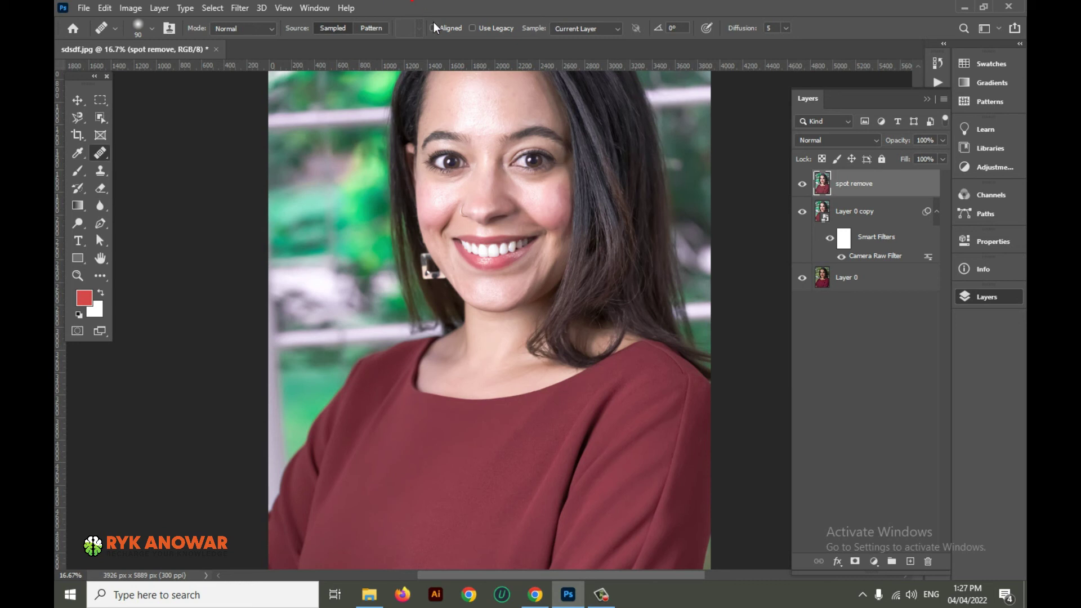
key("ctrl+z")
key("ctrl+plus")
key("ctrl+plus")
scroll(357, 132, "up", 3)
scroll(226, 139, "up", 3)
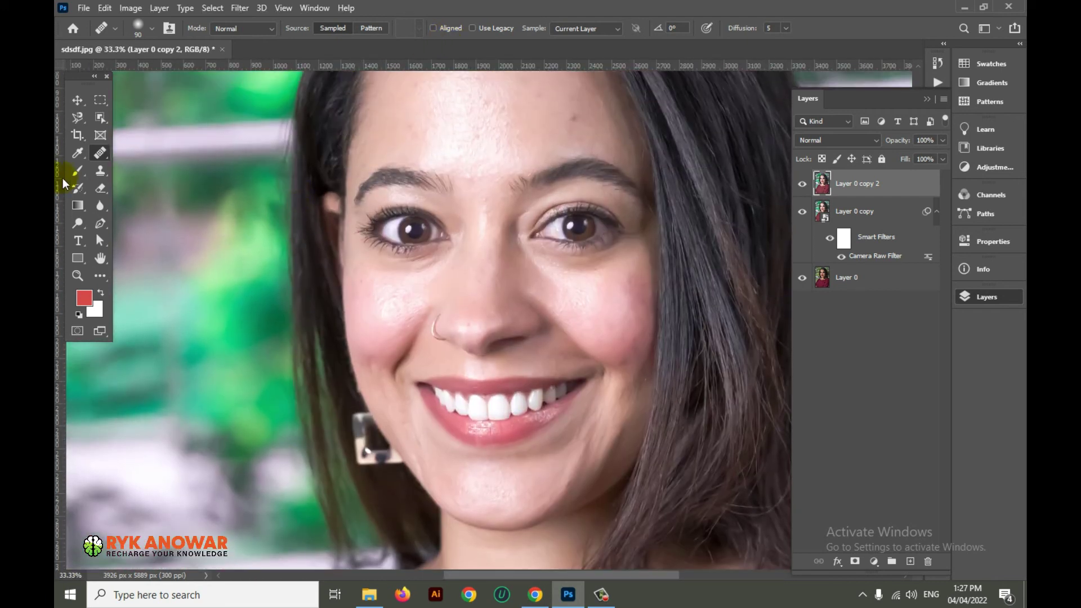
Remove the dark spot on the forehead above the eyebrow with the Patch Tool, using clean skin nearby as the source
right_click(100, 152)
left_click(135, 179)
scroll(602, 195, "up", 3)
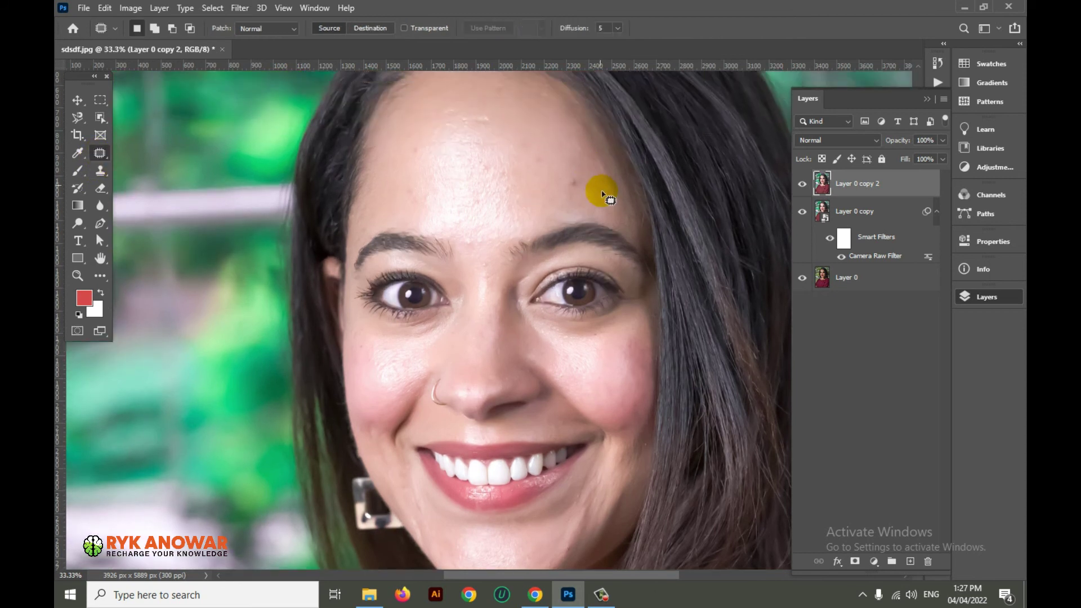
key("ctrl+plus")
scroll(599, 213, "up", 1)
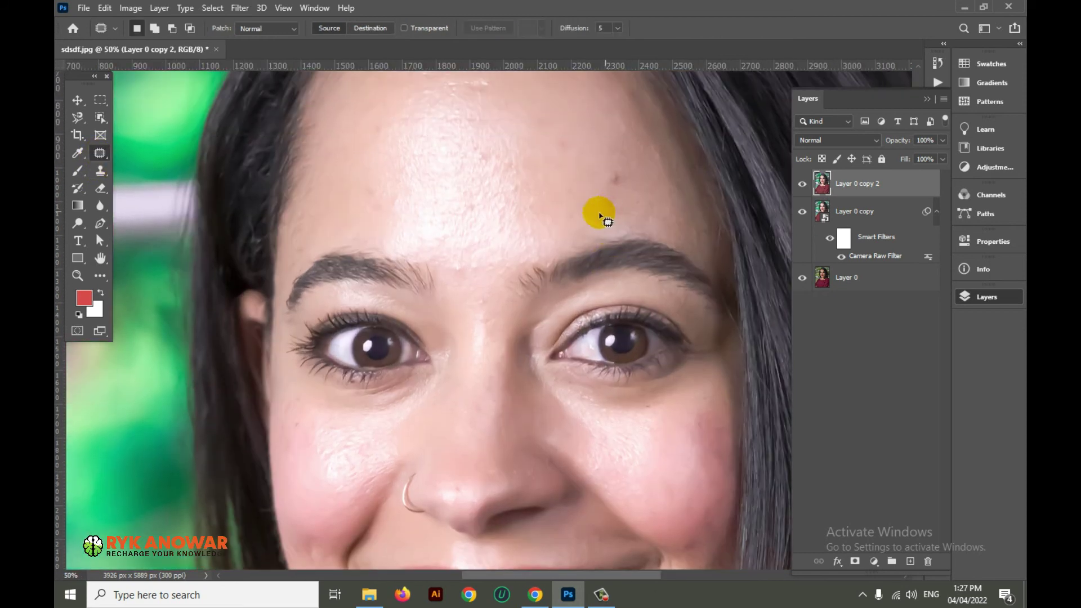
scroll(582, 228, "up", 1)
mouse_move(609, 210)
left_mouse_down()
mouse_move(623, 228)
mouse_move(605, 227)
mouse_move(608, 210)
left_mouse_up()
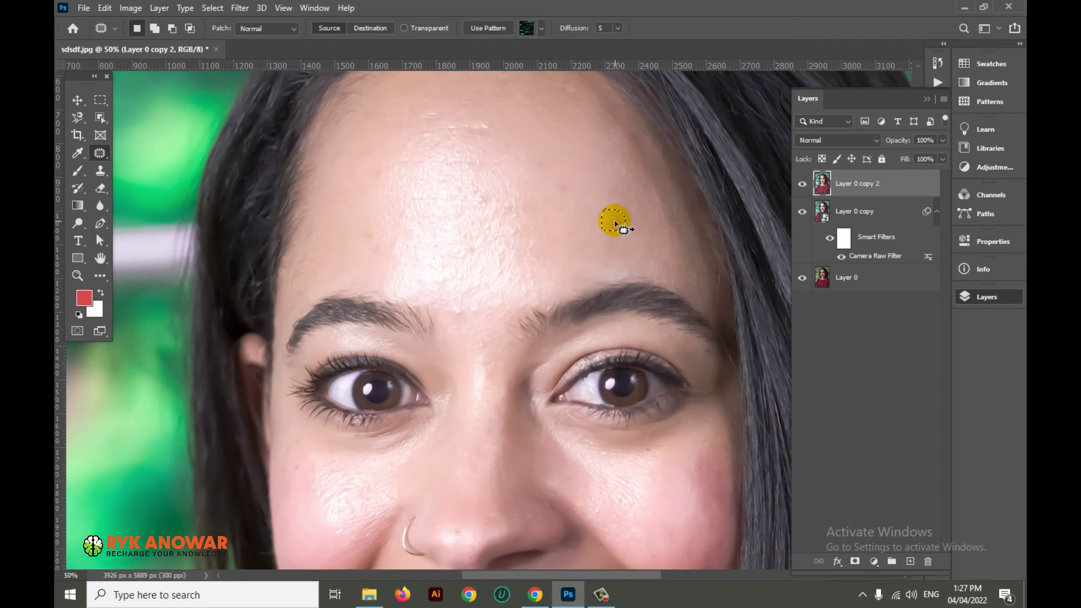
left_click_drag(618, 222, 621, 148)
mouse_move(637, 247)
left_mouse_down()
mouse_move(523, 273)
mouse_move(561, 186)
mouse_move(574, 192)
mouse_move(540, 177)
left_mouse_up()
Patch the shiny marks on the upper forehead and the small spot in its middle with clean skin
mouse_move(487, 120)
left_mouse_down()
mouse_move(410, 132)
mouse_move(481, 137)
mouse_move(490, 119)
left_mouse_up()
mouse_move(471, 127)
left_mouse_down()
mouse_move(500, 141)
mouse_move(473, 148)
mouse_move(521, 160)
mouse_move(370, 162)
mouse_move(523, 164)
left_mouse_up()
left_click_drag(482, 208, 486, 213)
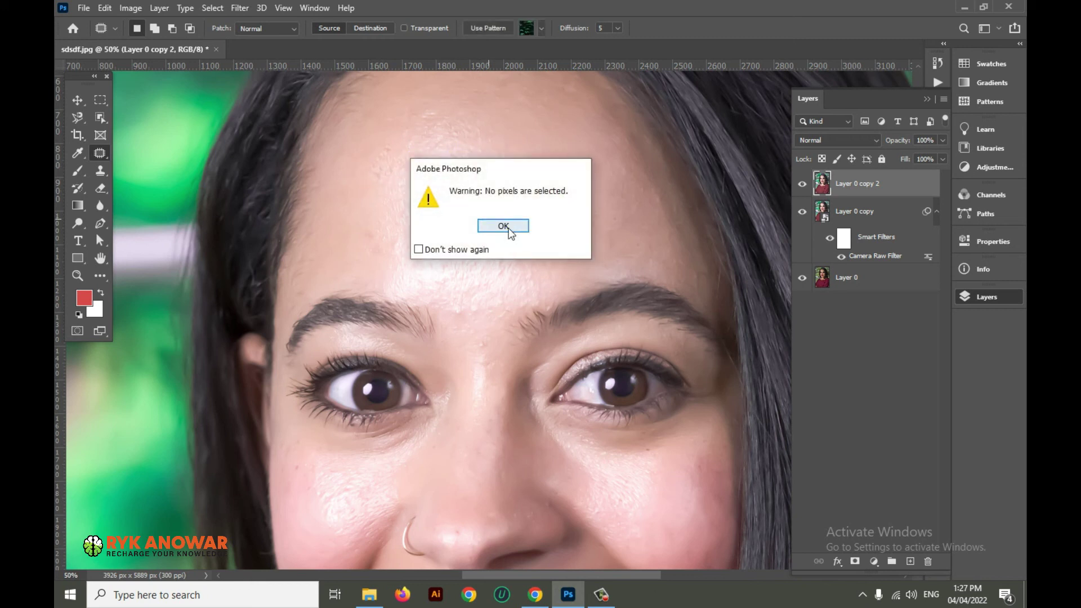
left_click(495, 221)
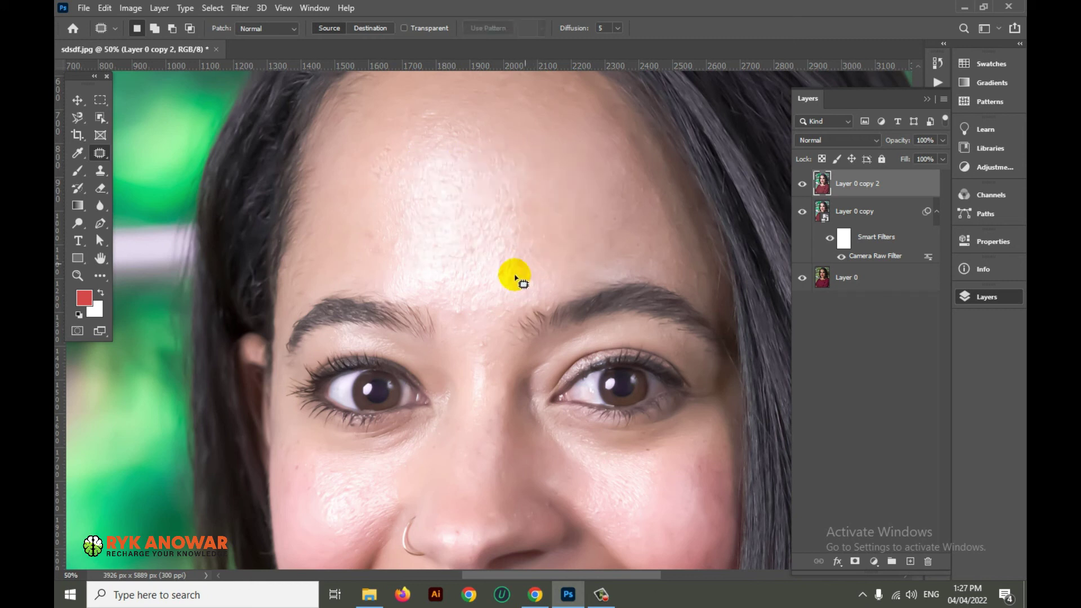
Activate the Content-Aware Move Tool for the horse photo Background (186).jpg
right_click(100, 152)
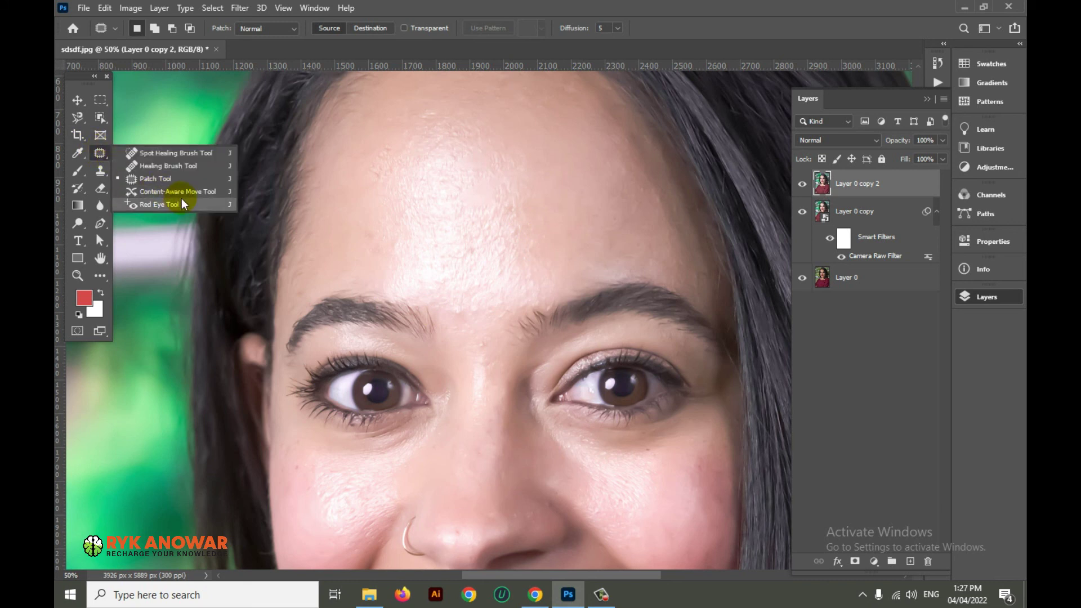
scroll(220, 195, "down", 3)
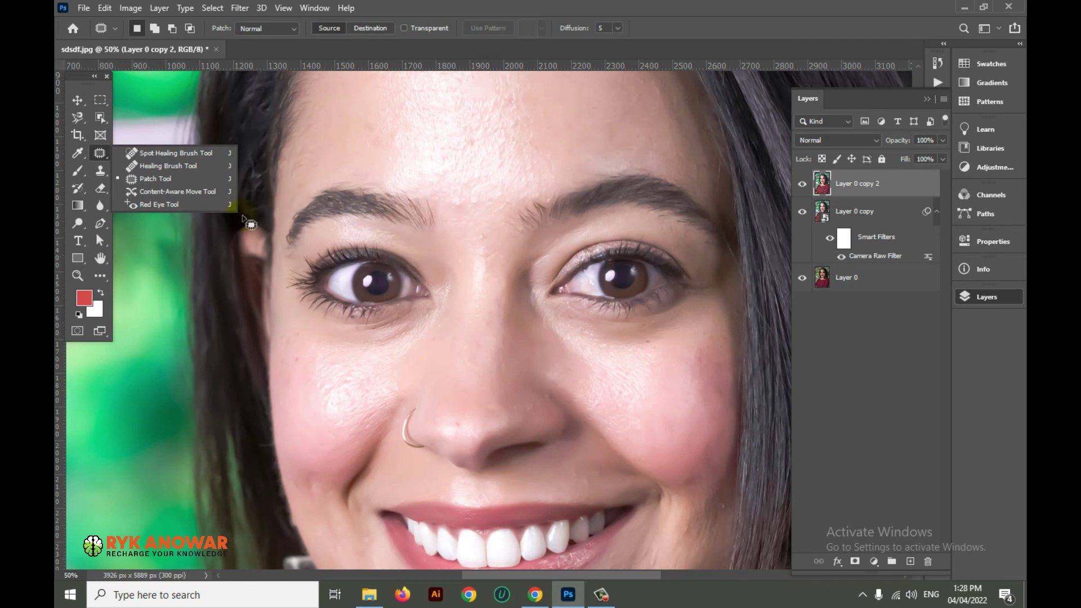
left_click(177, 192)
scroll(292, 274, "down", 2)
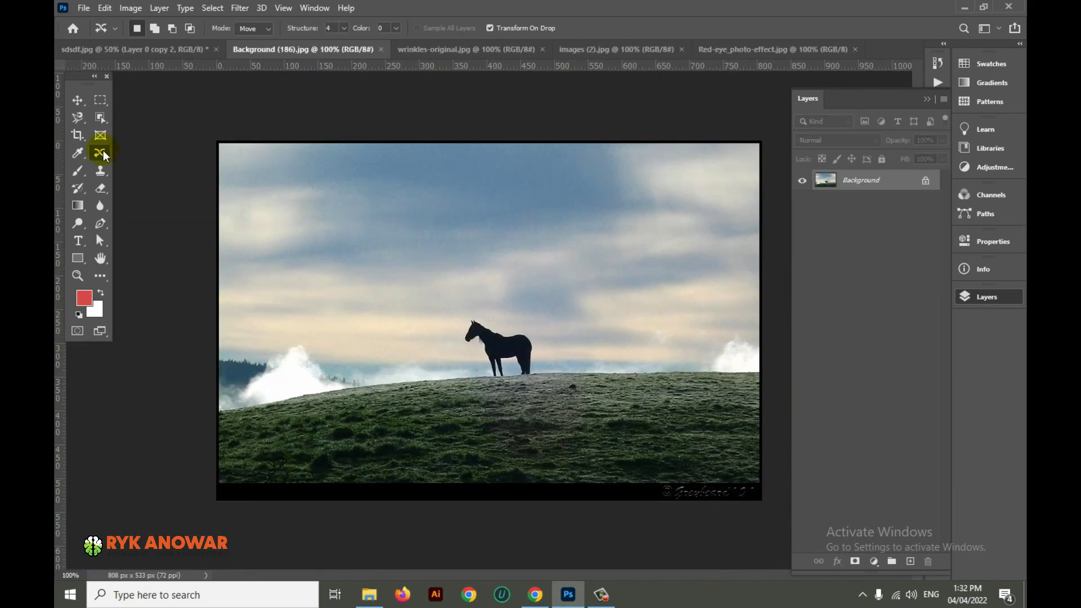
left_click(102, 150)
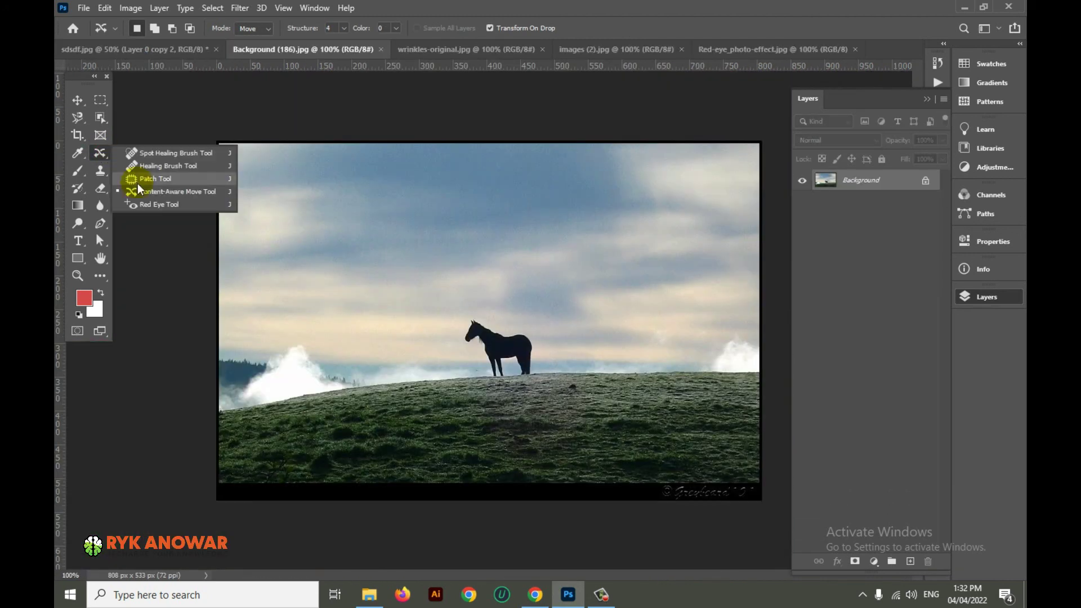
left_click(150, 194)
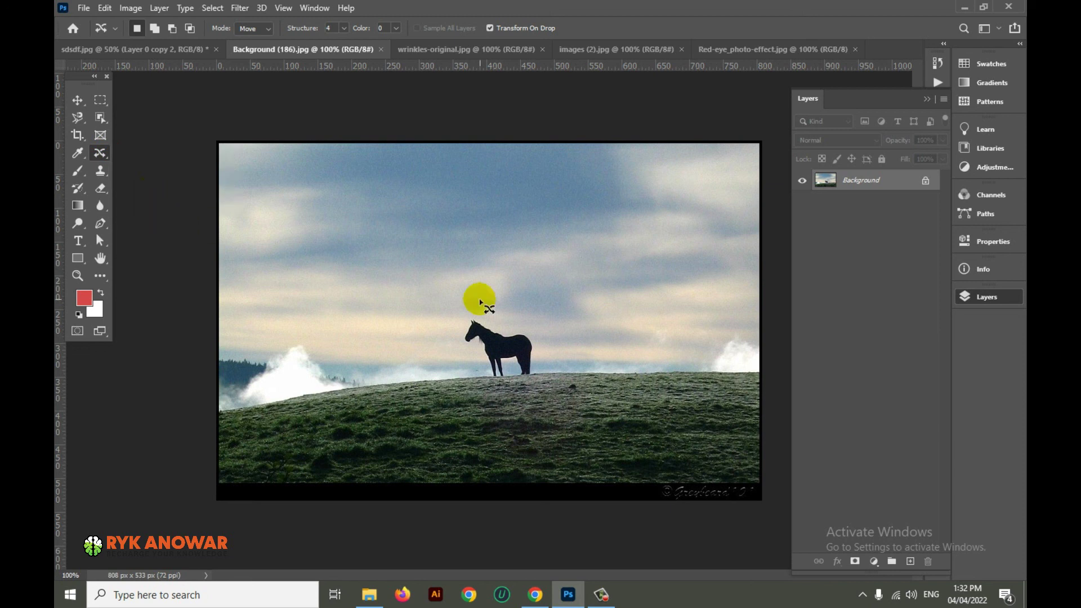
Outline the horse, relocate it along the hilltop beside the cloud near the photo's right edge, and clear the selection
mouse_move(461, 313)
left_mouse_down()
mouse_move(457, 362)
mouse_move(467, 375)
mouse_move(494, 382)
mouse_move(536, 367)
mouse_move(542, 348)
mouse_move(530, 330)
mouse_move(475, 302)
mouse_move(457, 311)
left_mouse_up()
left_click_drag(509, 350, 685, 345)
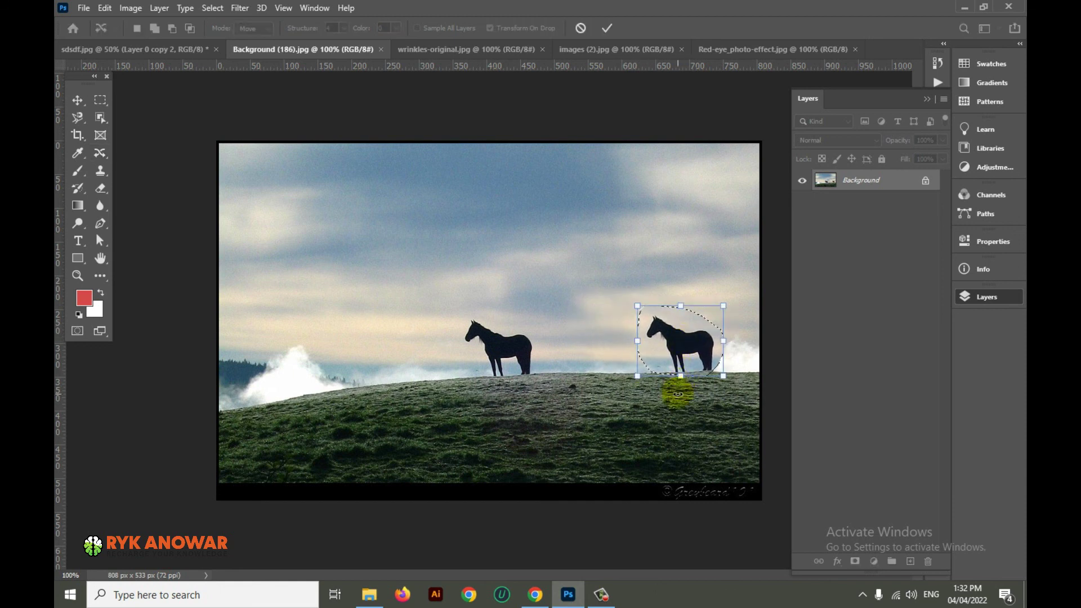
key("Return")
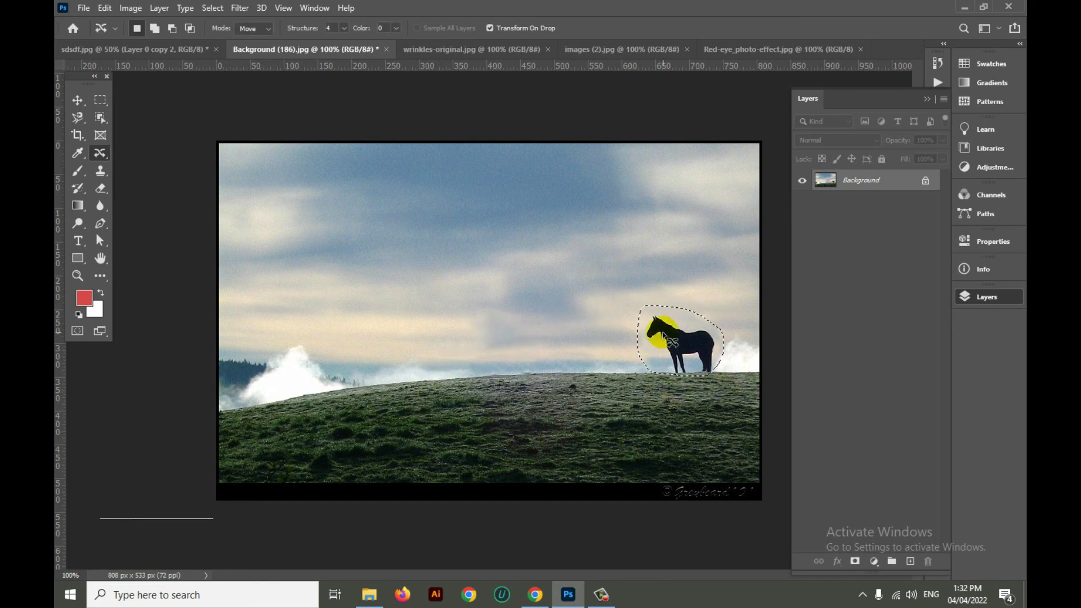
left_click(212, 8)
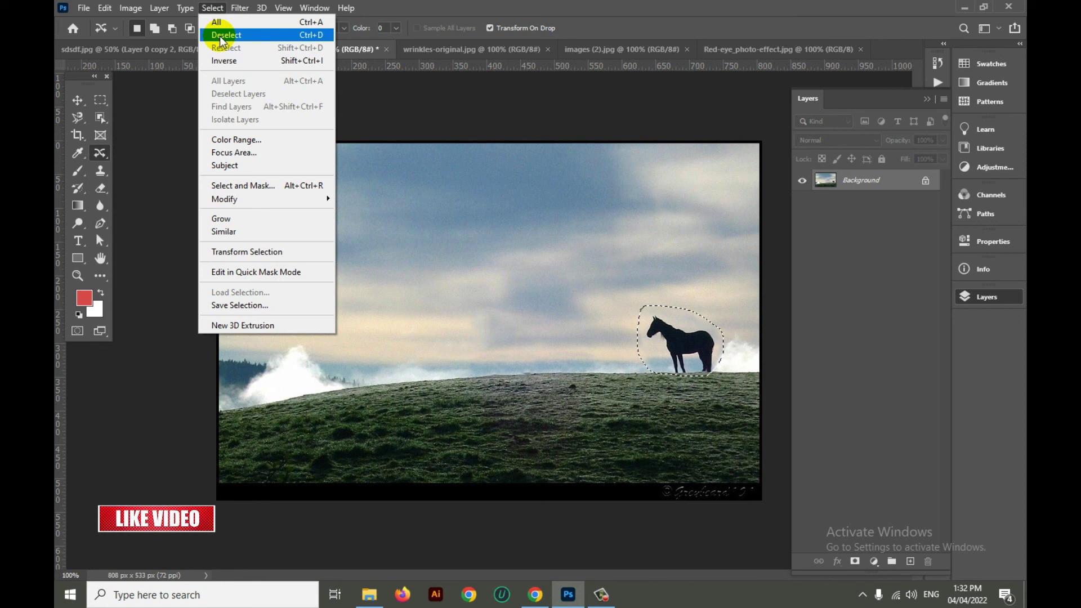
left_click(224, 36)
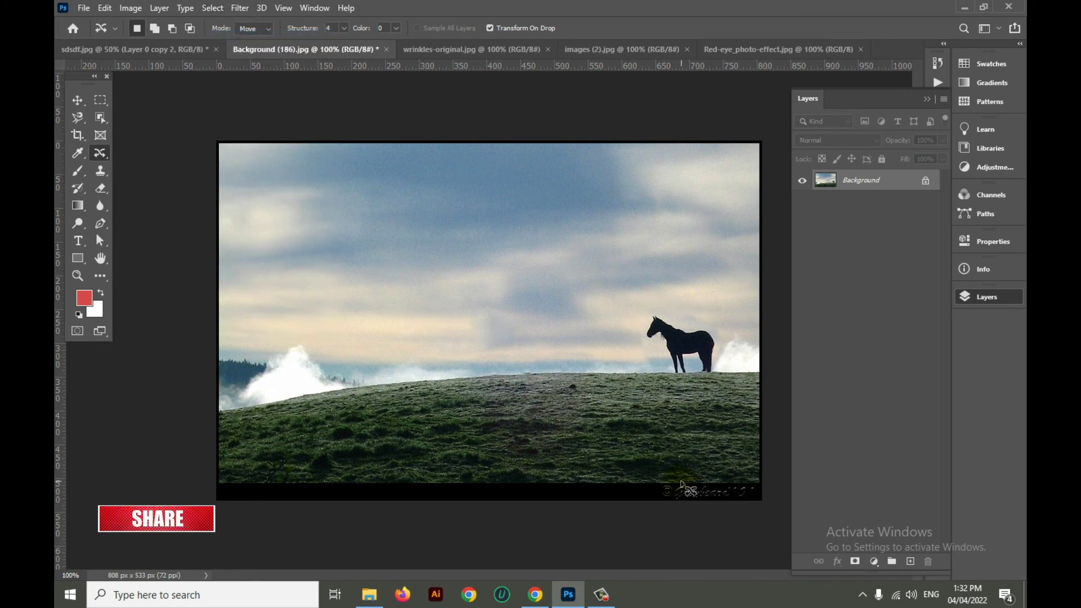
Clean up the leftover blending traces in the sky around the moved horse with the Spot Healing Brush
left_click(722, 383)
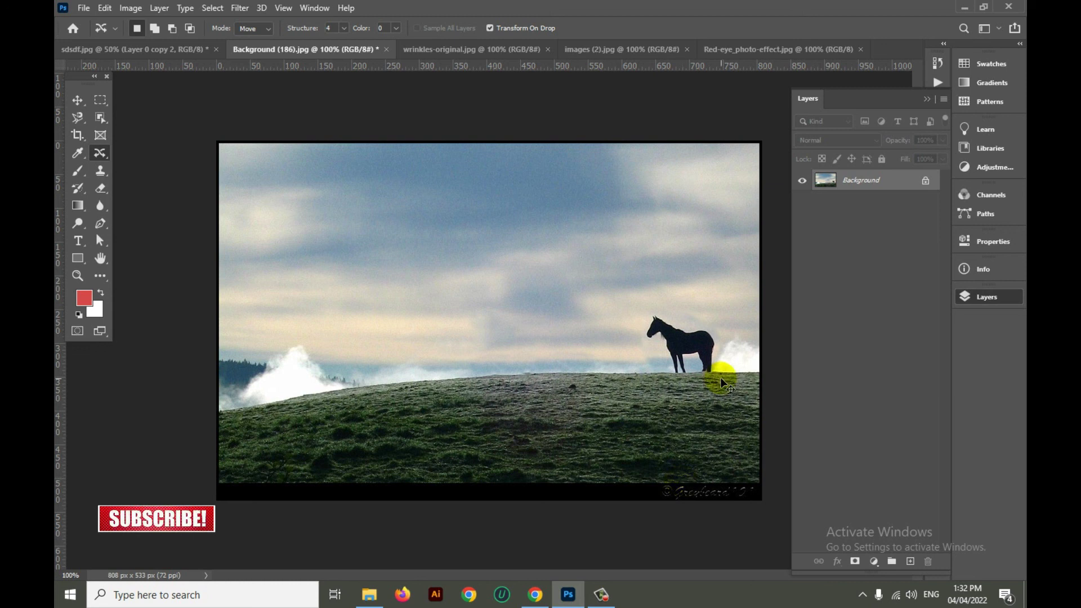
key("ctrl+plus")
left_click_drag(603, 575, 713, 574)
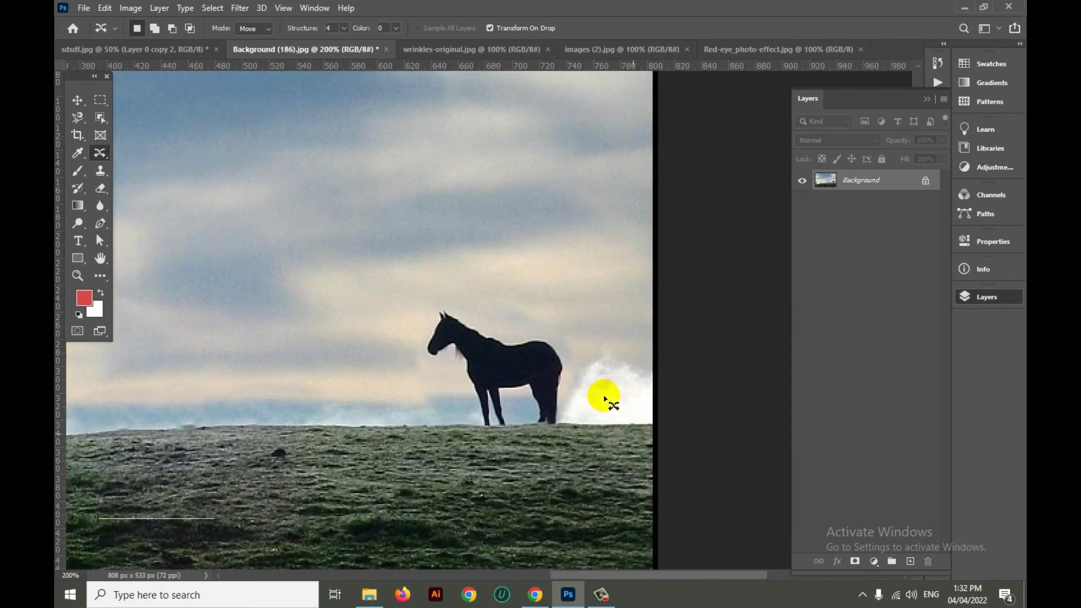
right_click(100, 152)
left_click(142, 157)
left_click(495, 292)
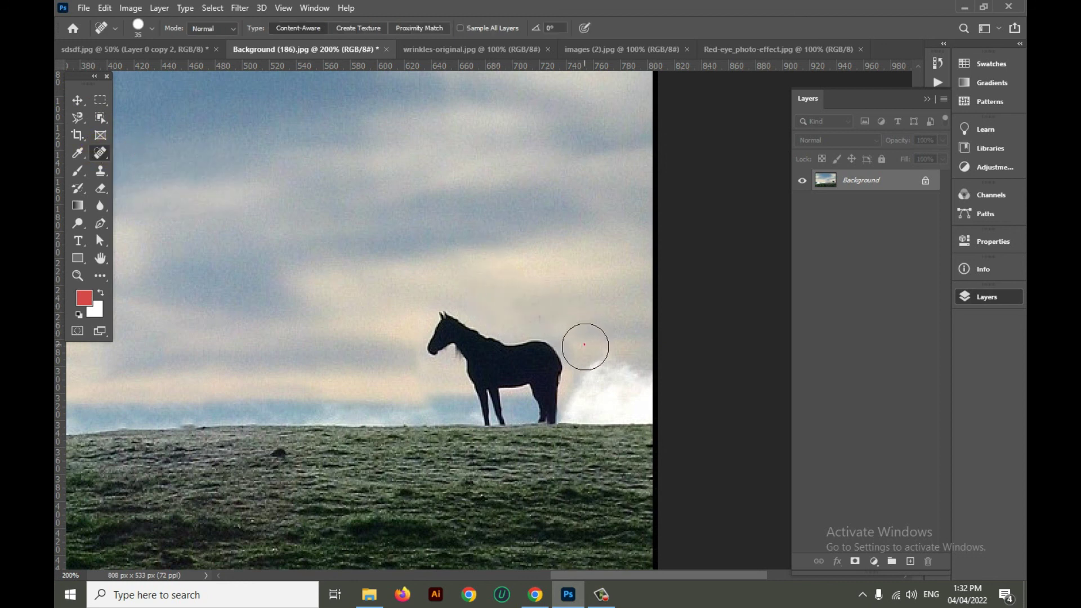
left_click(429, 396)
left_click_drag(412, 369, 362, 379)
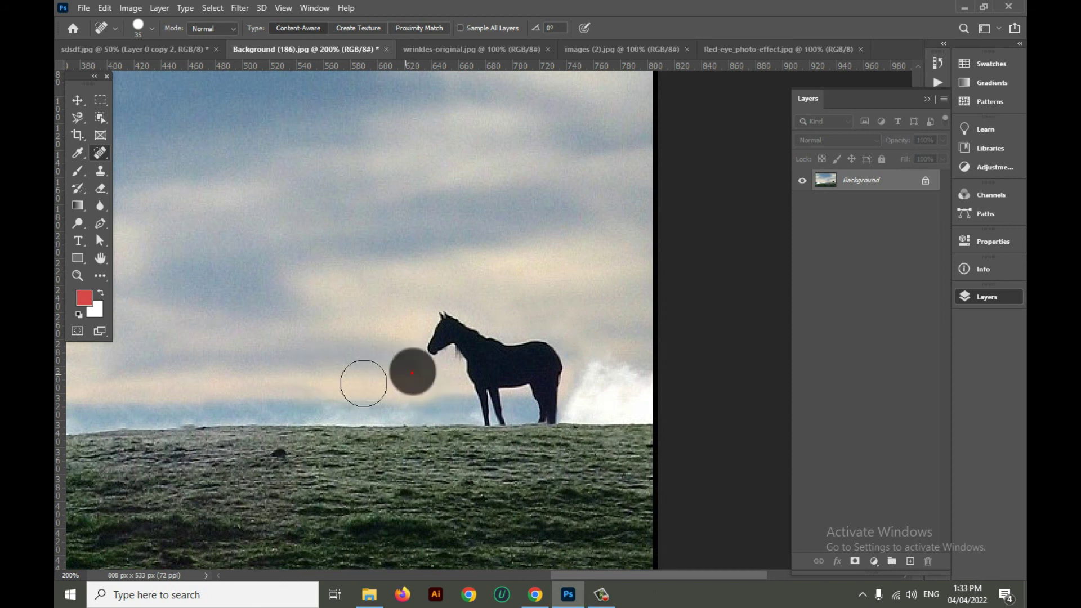
key("ctrl+minus")
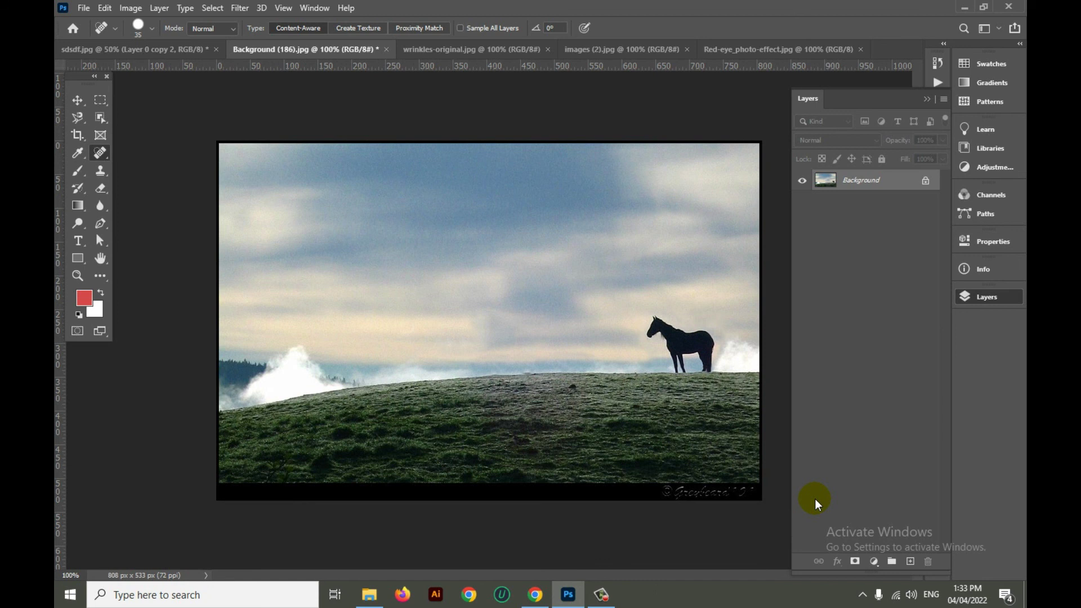
Remove the red-eye effect from both pupils in Red-eye_photo-effect.jpg with the Red Eye Tool
left_click(481, 49)
left_click(625, 52)
left_click(778, 49)
right_click(100, 152)
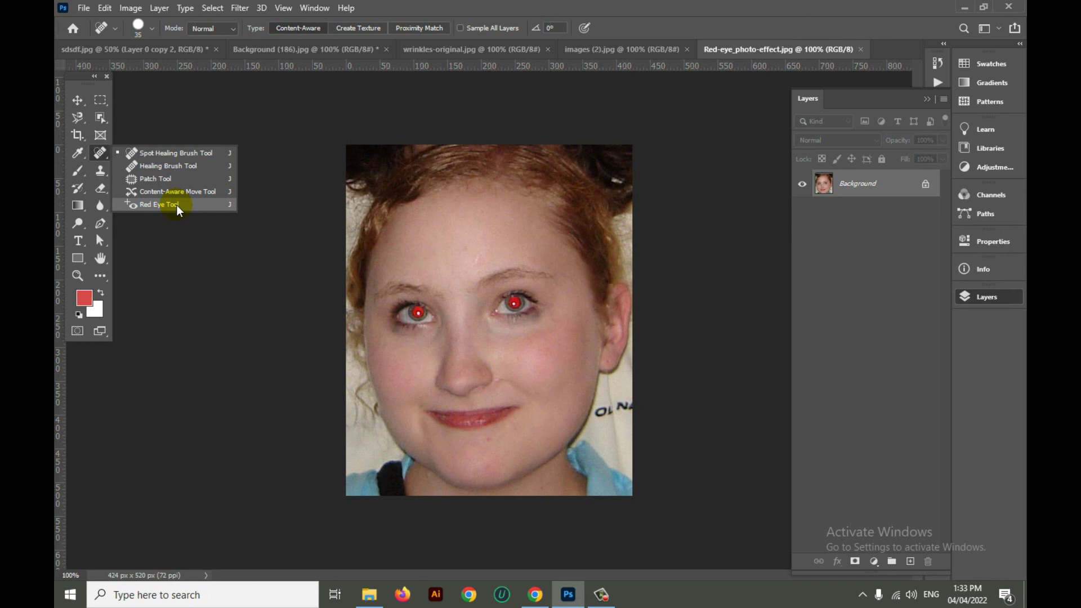
left_click(174, 205)
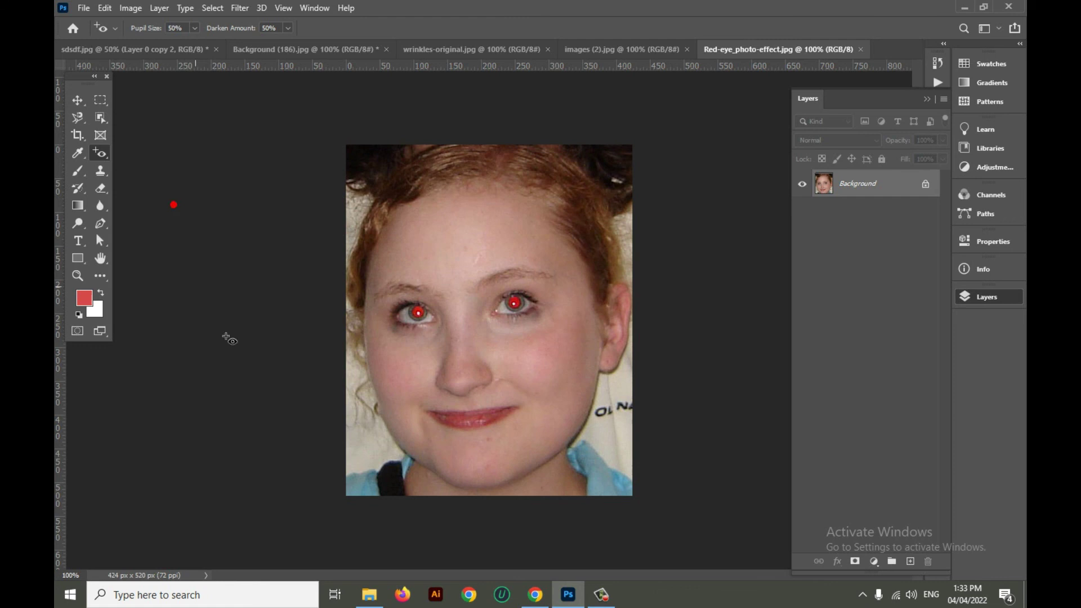
left_click(422, 313)
left_click(510, 298)
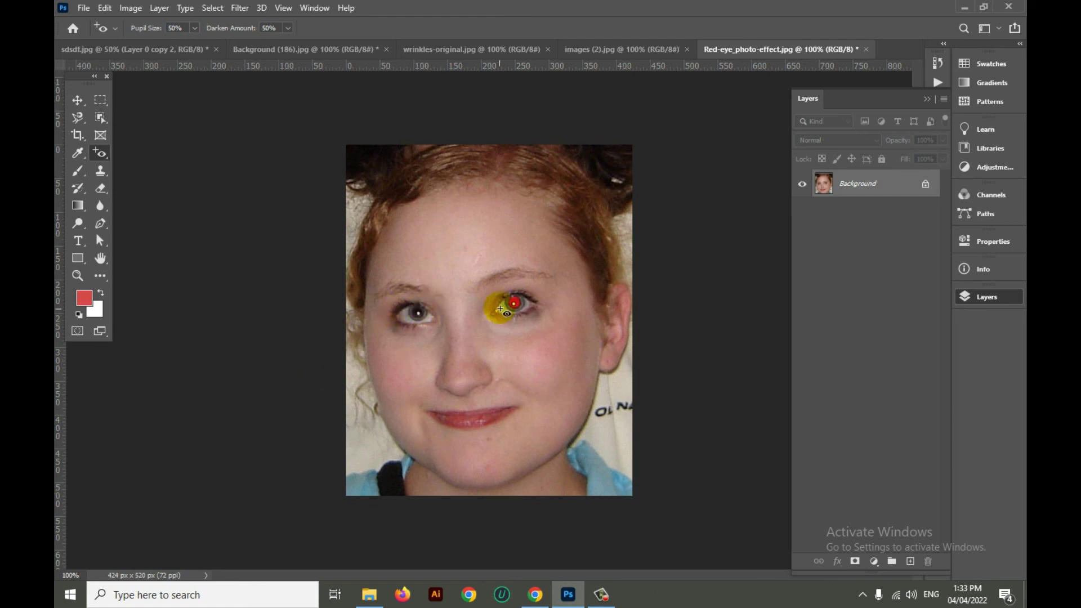
left_click(524, 340)
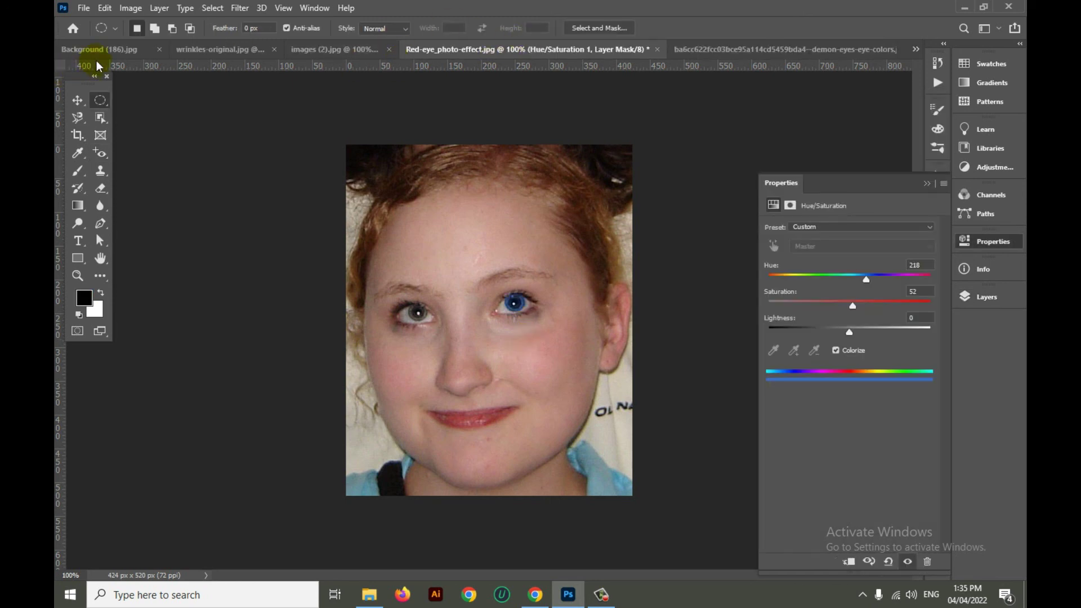
Return to the horse photo Background (186).jpg and display the group of healing tools
left_click(93, 50)
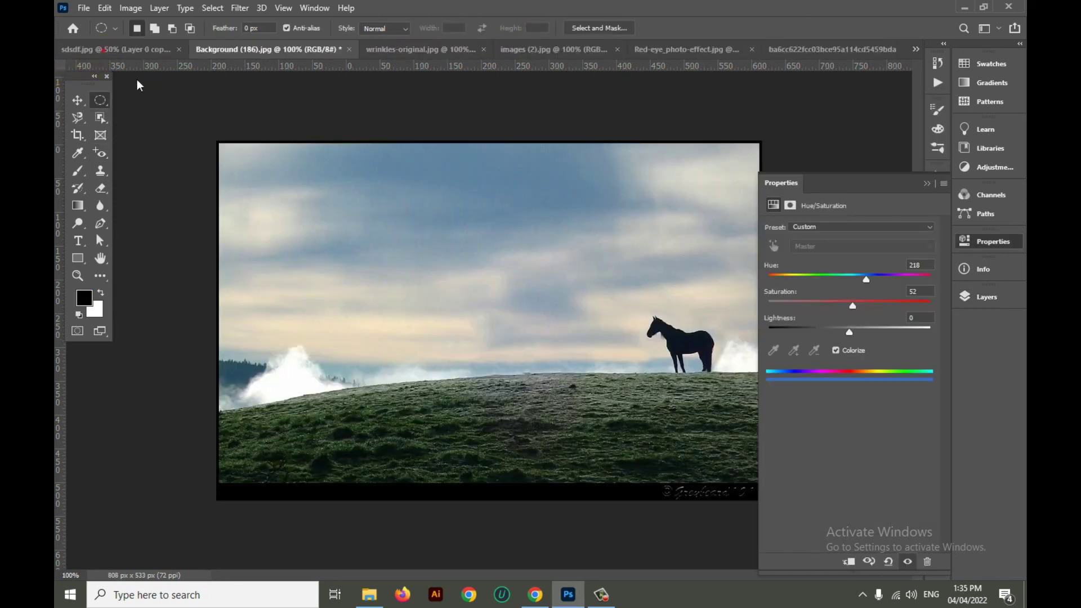
left_click(99, 154)
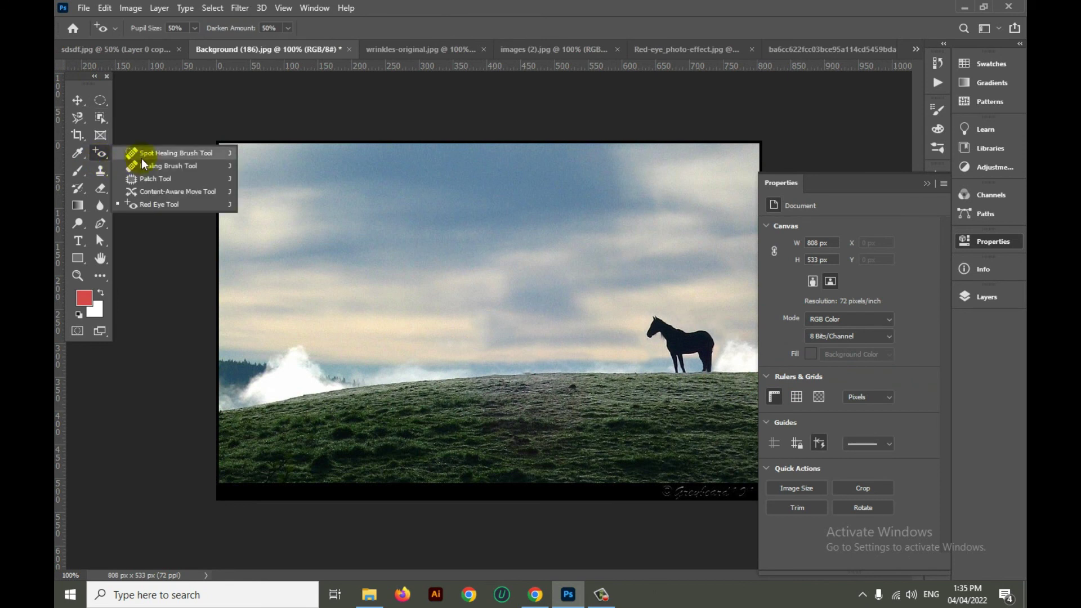